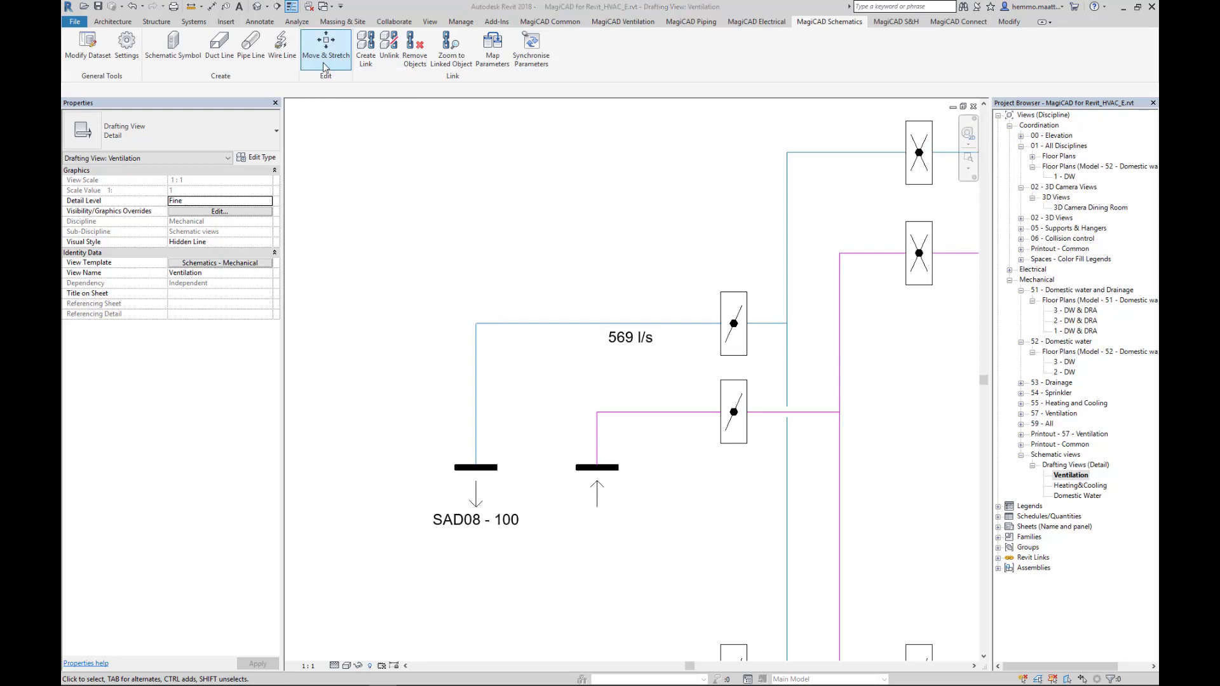
# - With Move & Stretch, shift the vertical SAD08 supply duct further right
pyautogui.click(325, 67)
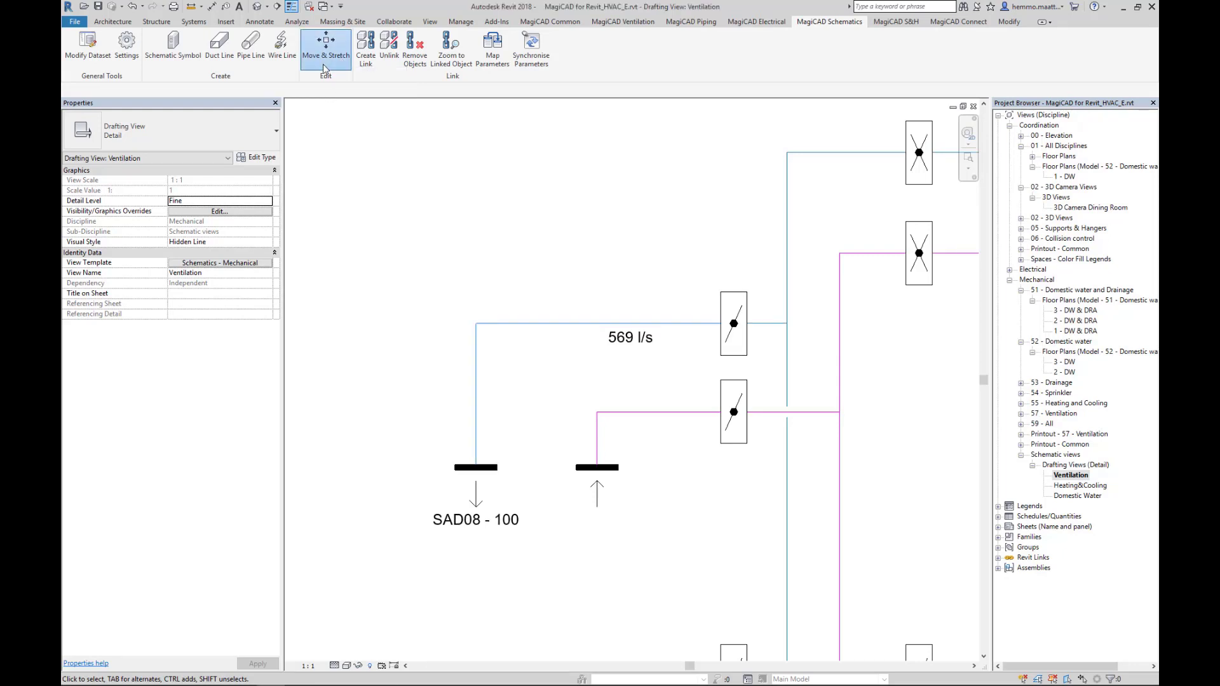
pyautogui.click(473, 366)
pyautogui.click(497, 366)
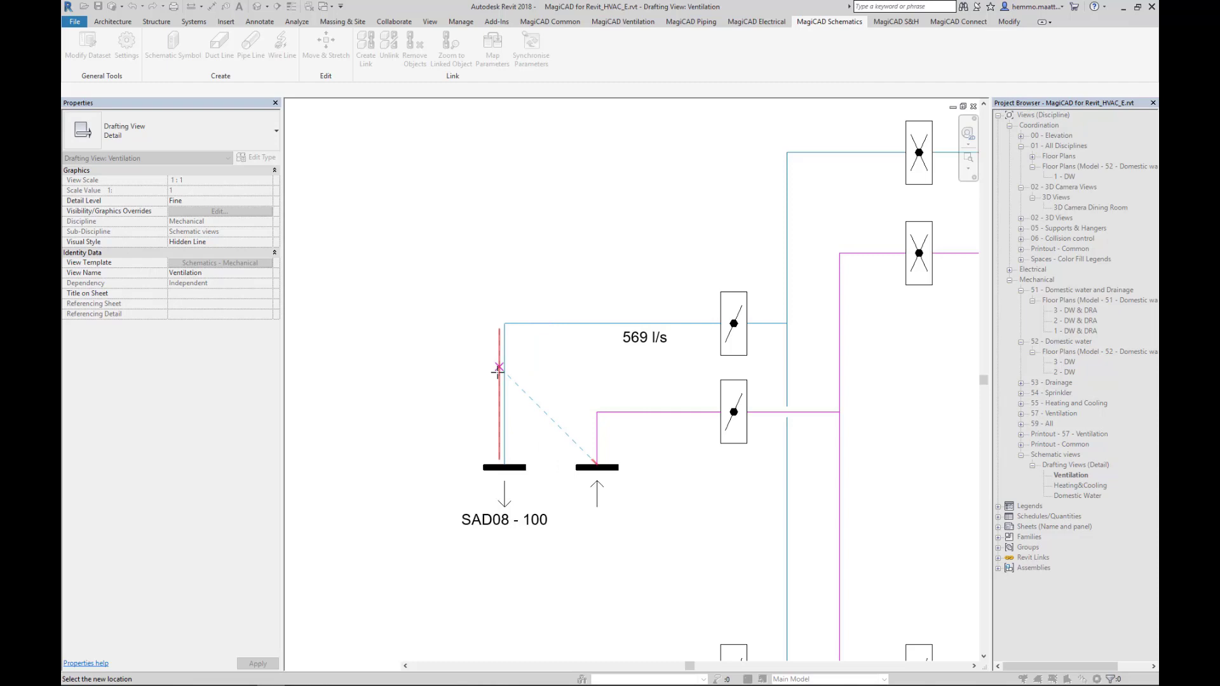
pyautogui.click(497, 363)
# - Lower the horizontal supply duct with its damper and 569 l/s label
pyautogui.click(572, 326)
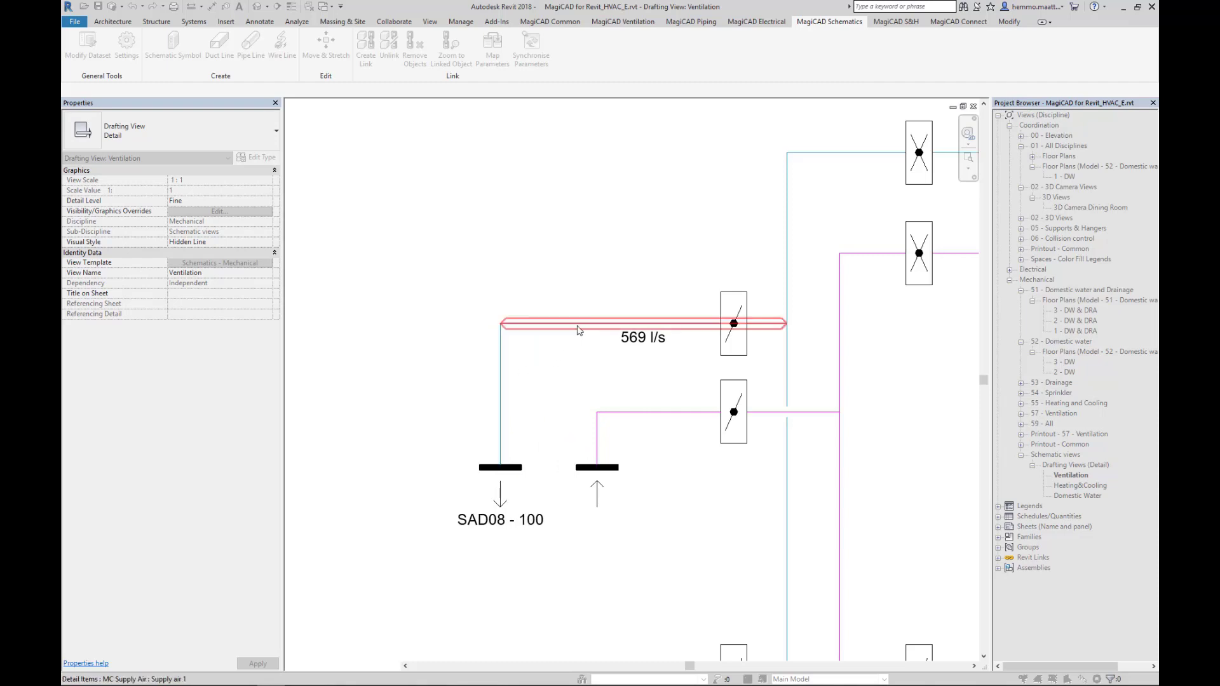
pyautogui.click(576, 375)
pyautogui.click(565, 413)
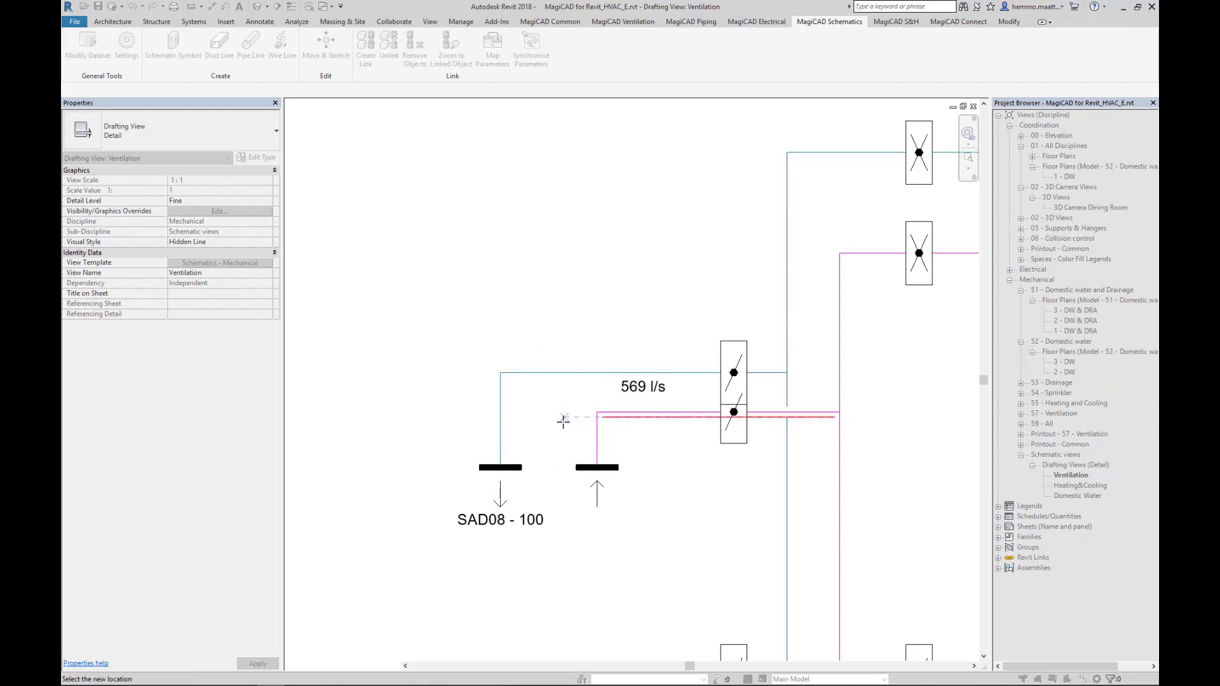
pyautogui.click(562, 455)
pyautogui.click(562, 444)
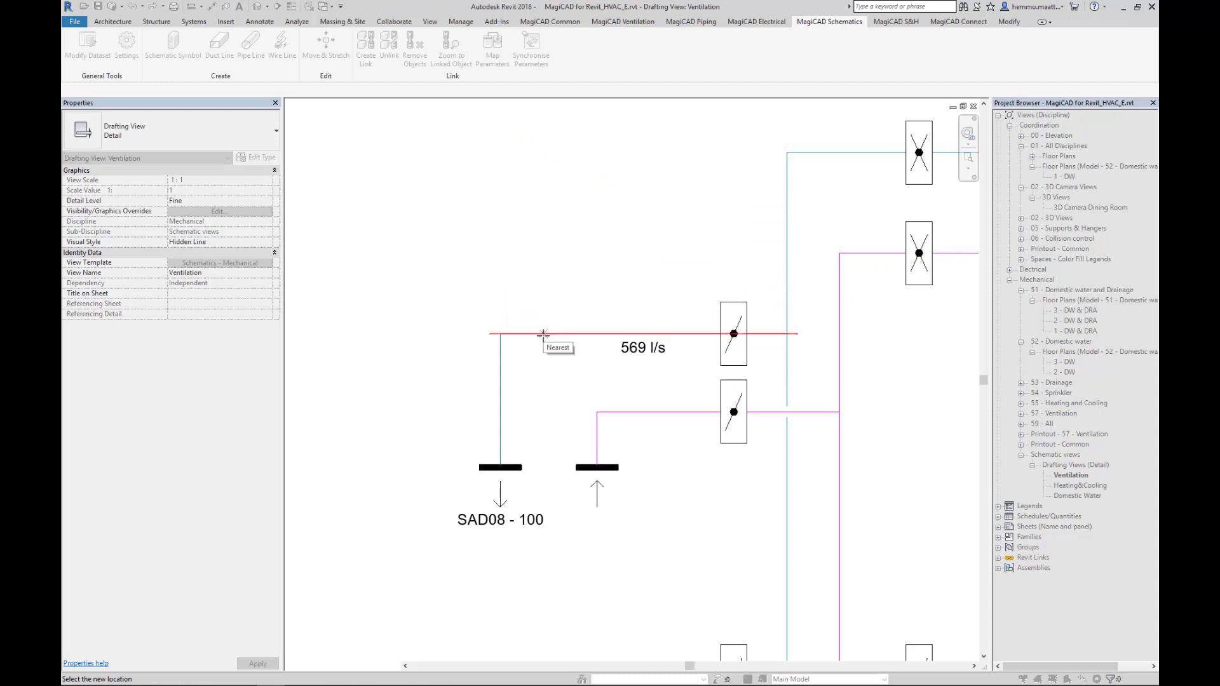
pyautogui.click(544, 335)
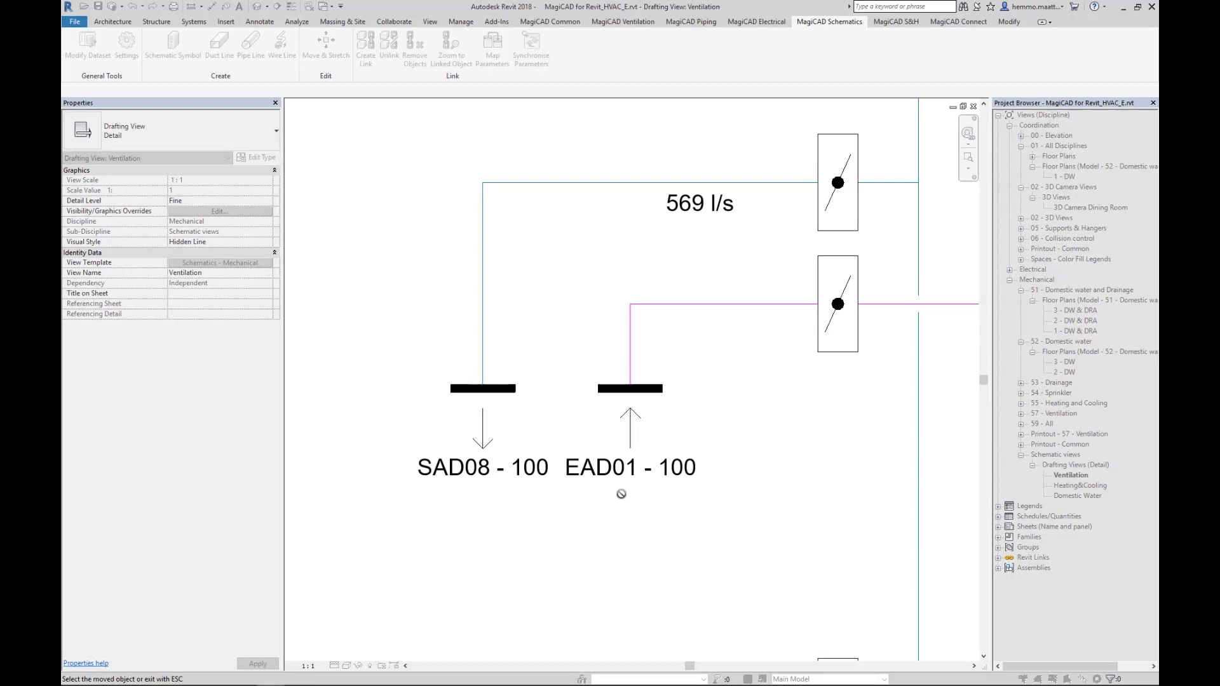
# - Move the EAD01 arrow so it ends level with the SAD08 supply arrow
pyautogui.scroll(2, 626, 488)
pyautogui.scroll(2, 626, 483)
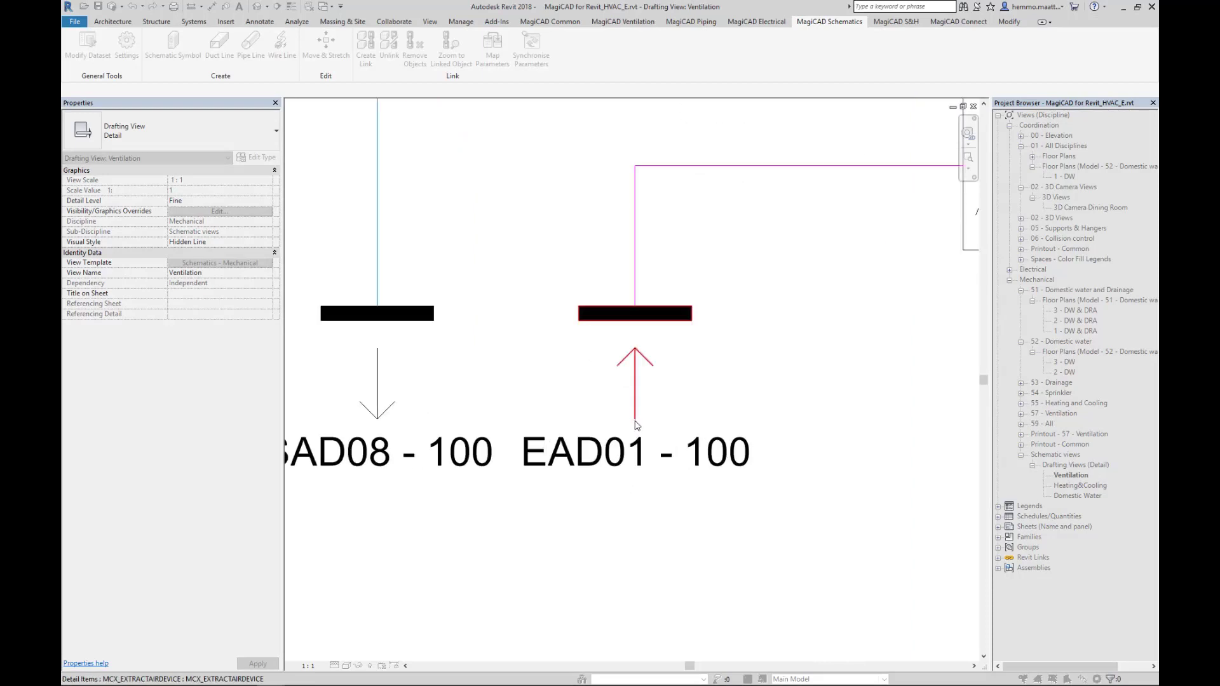
pyautogui.click(636, 423)
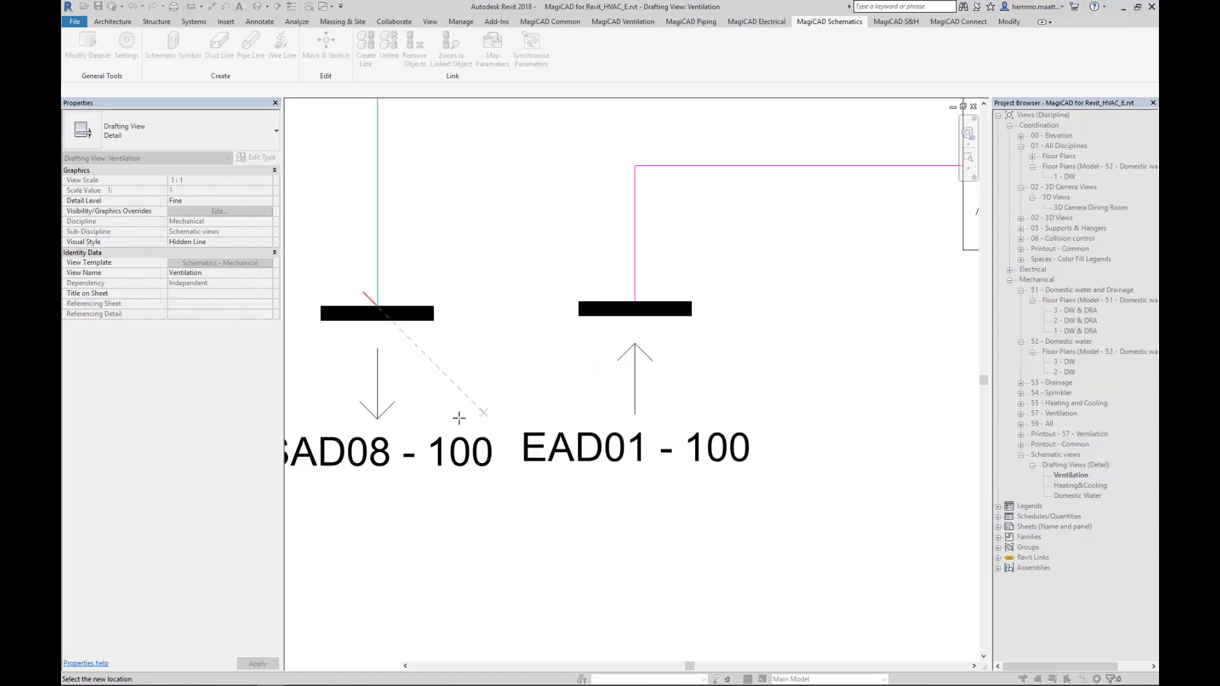
pyautogui.click(377, 419)
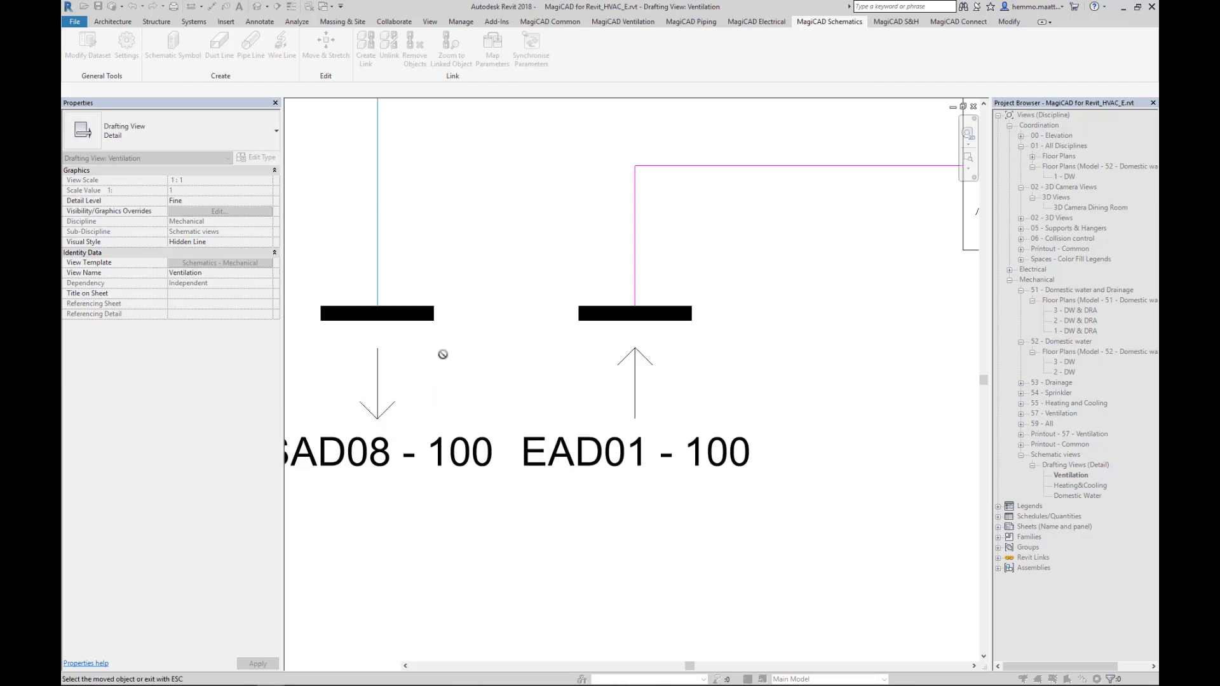
pyautogui.press('Escape')
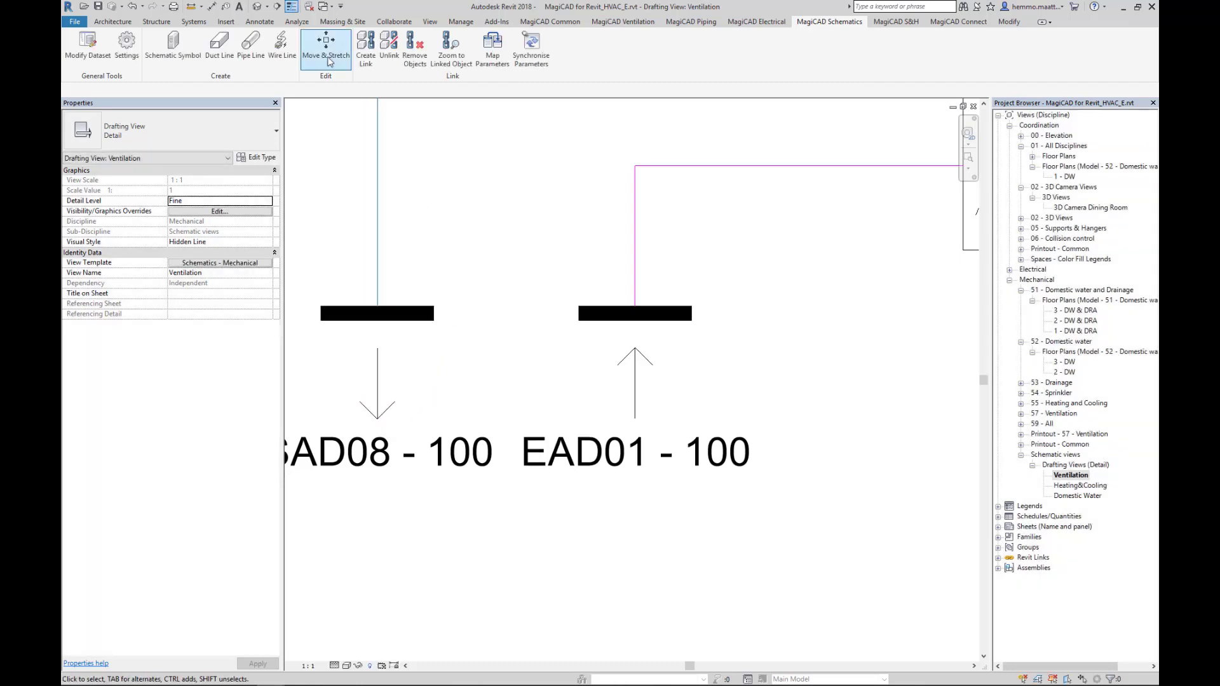
# - Start a duct line at the supply bar end, cancel it, and zoom out
pyautogui.click(220, 43)
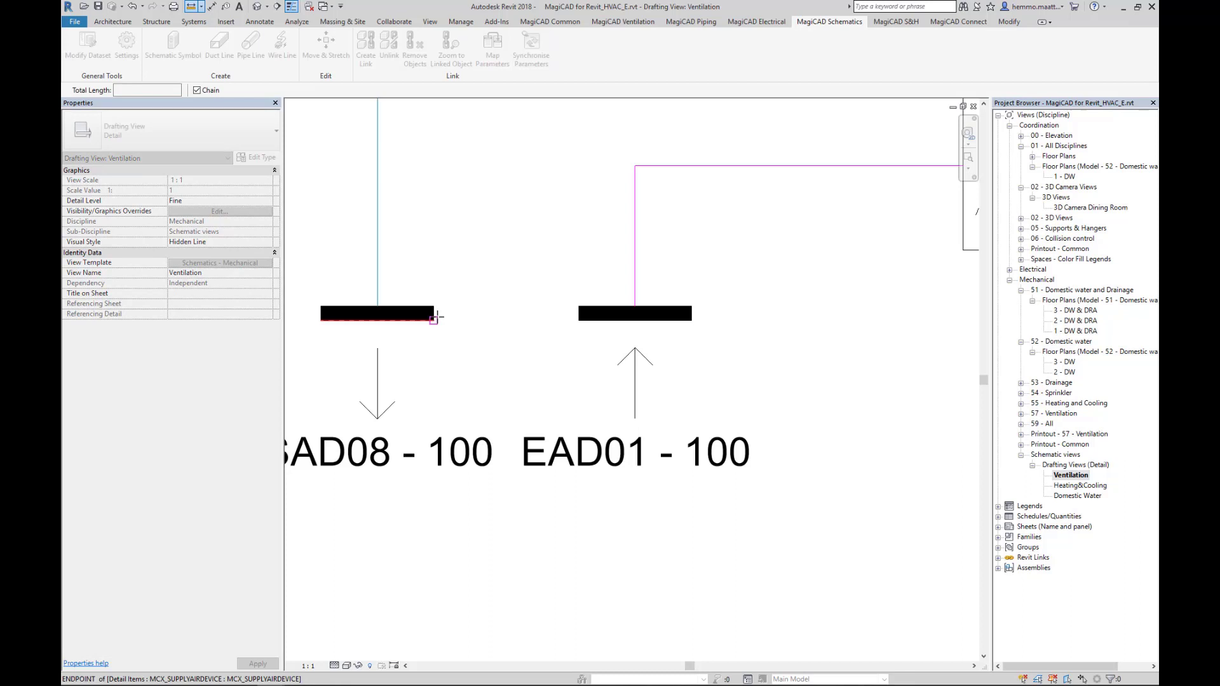
pyautogui.click(434, 319)
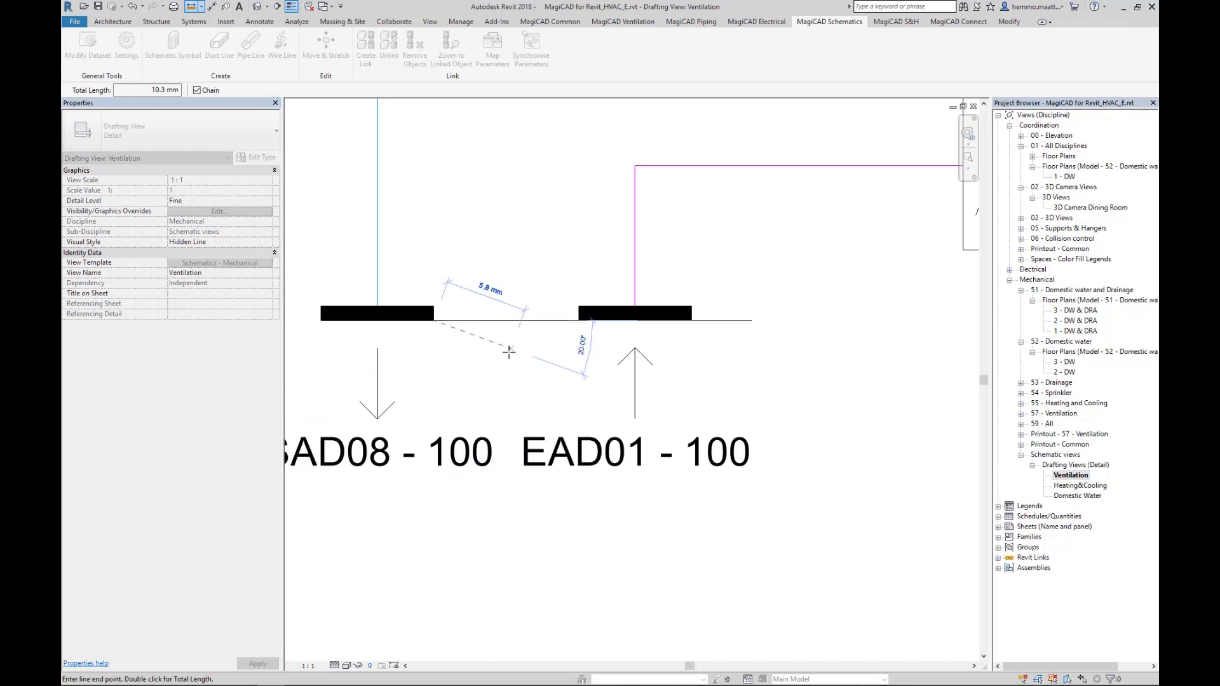
pyautogui.press('Escape')
pyautogui.press('Escape')
pyautogui.scroll(-1, 513, 400)
pyautogui.moveTo(512, 399); pyautogui.dragTo(584, 480, button='middle')
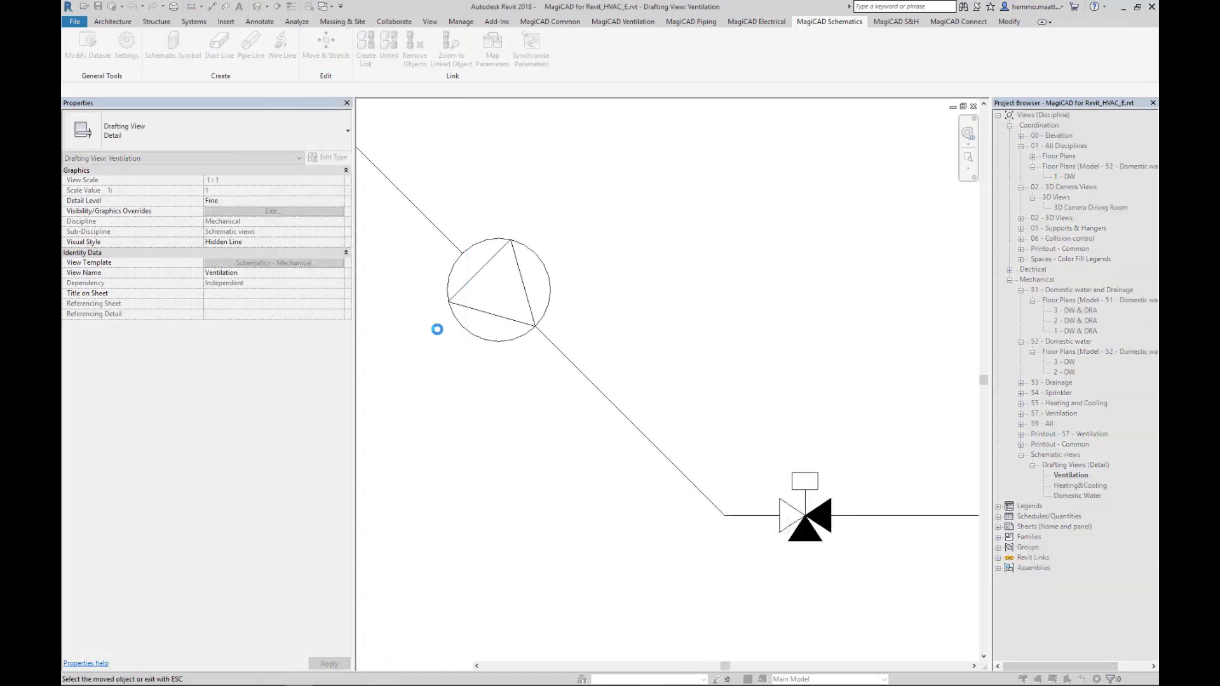
# - Move the fan along its diagonal duct, slide the valve right, and raise the valve's horizontal duct
pyautogui.click(487, 366)
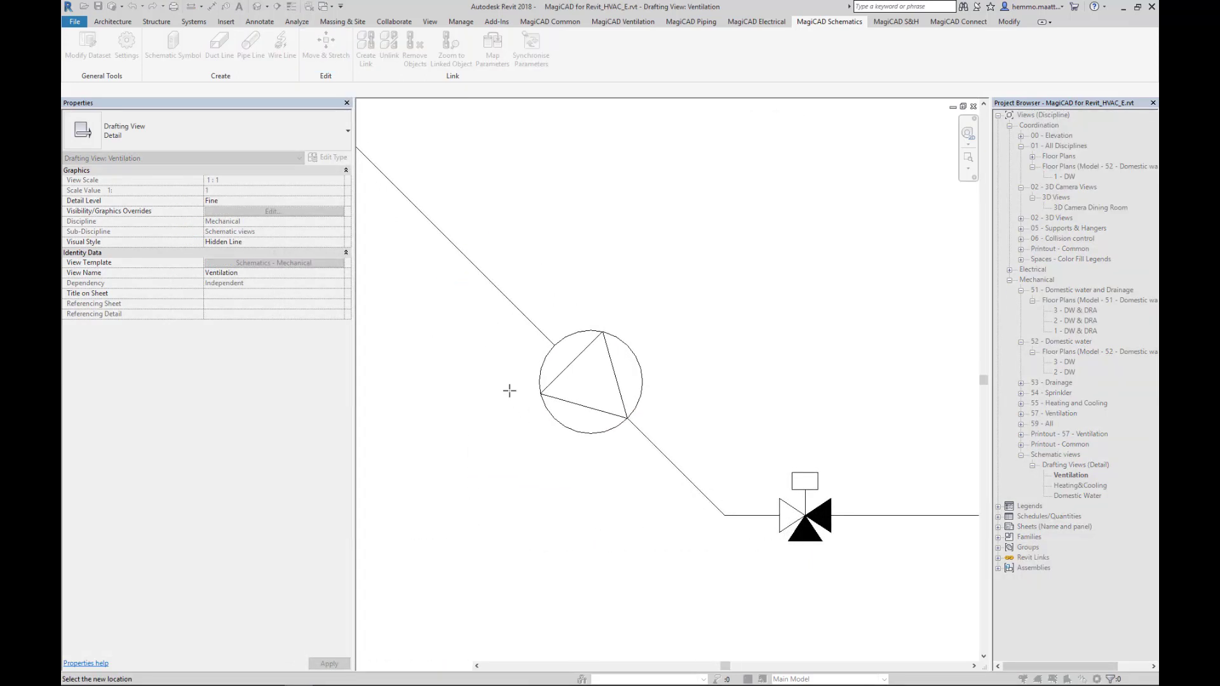
pyautogui.click(486, 357)
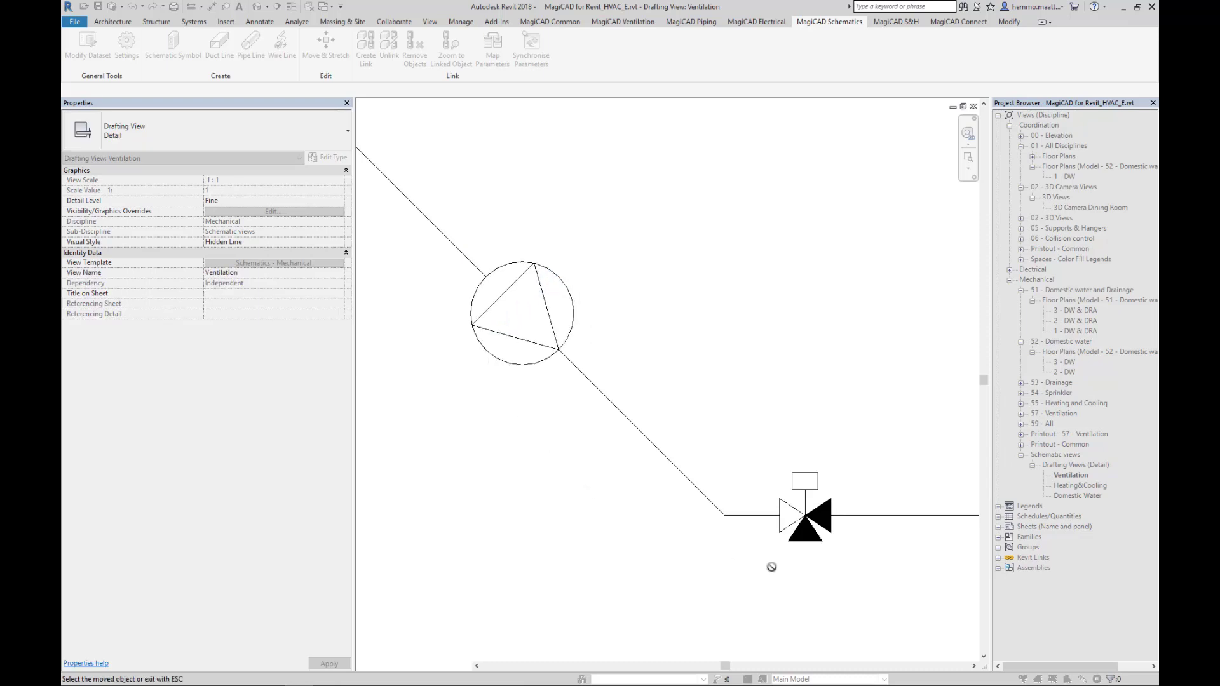
pyautogui.moveTo(827, 539); pyautogui.dragTo(915, 540)
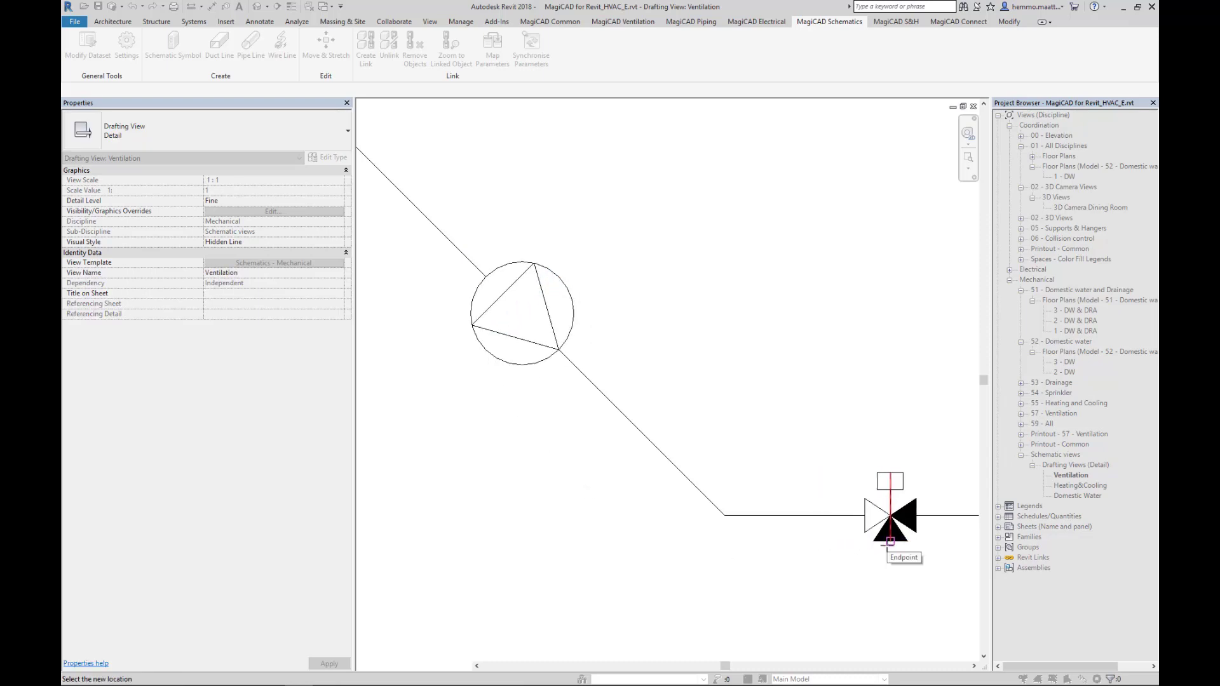
pyautogui.click(807, 527)
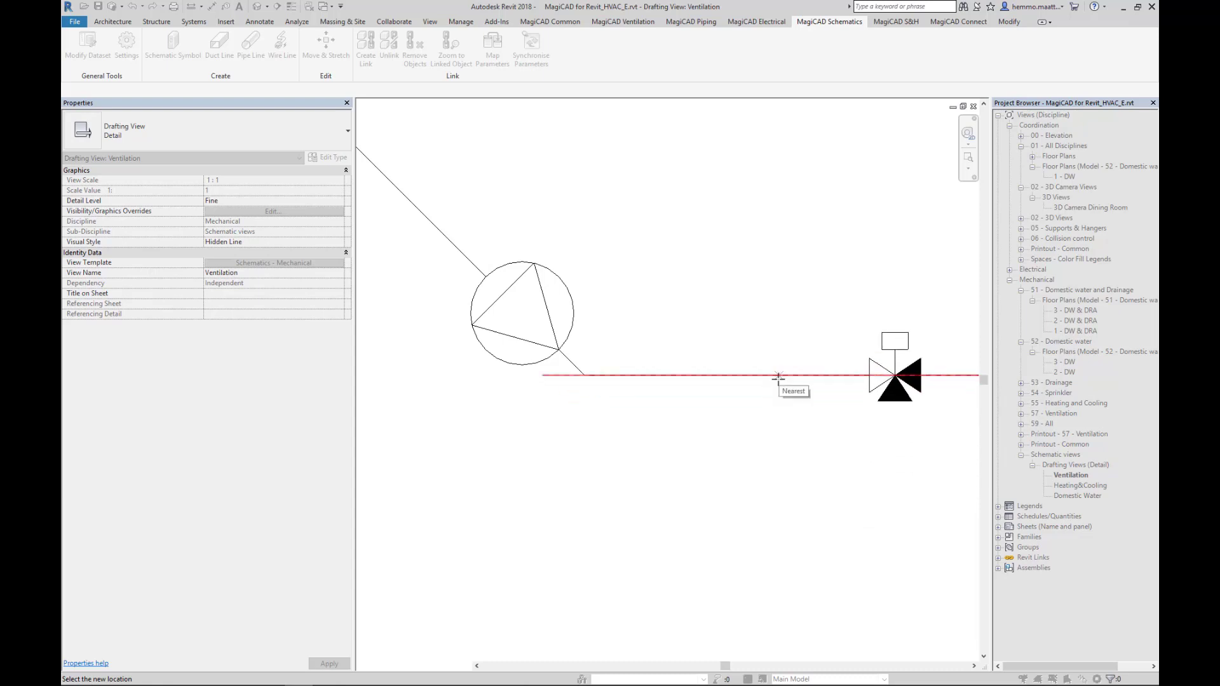
pyautogui.click(768, 469)
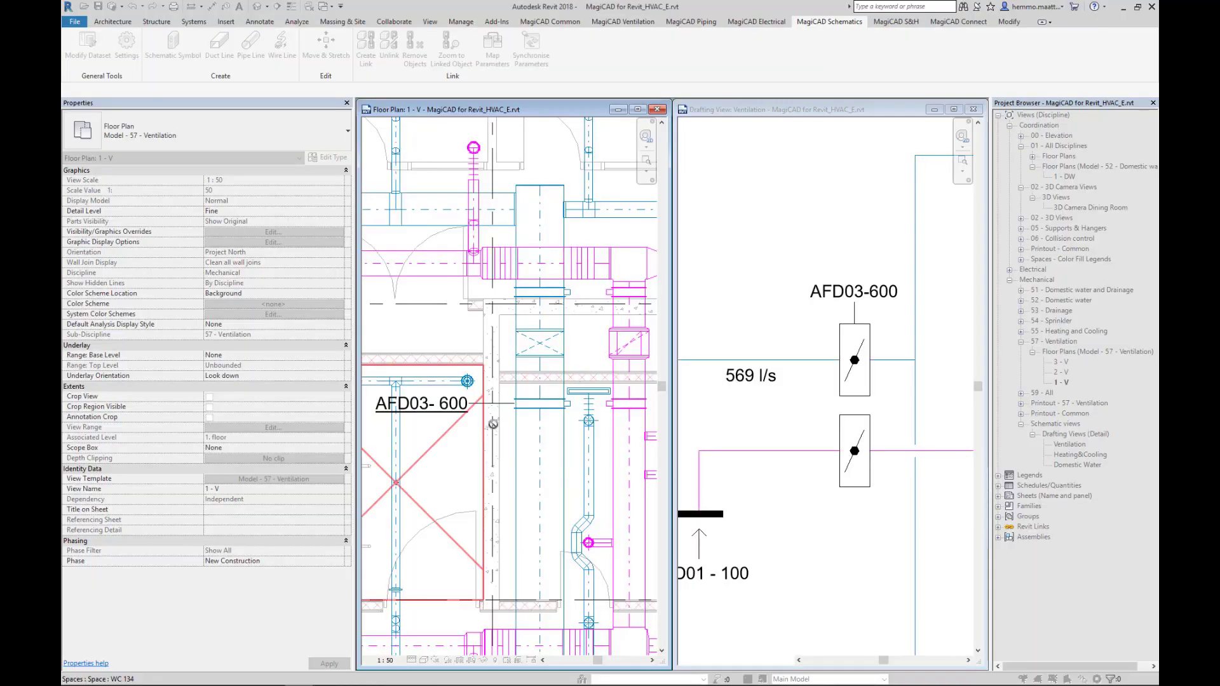
# - Link the JSM 600x400 air flow damper in the plan to the AFD03-600 MCX_SHUTOFFDAMPER symbol
pyautogui.click(533, 407)
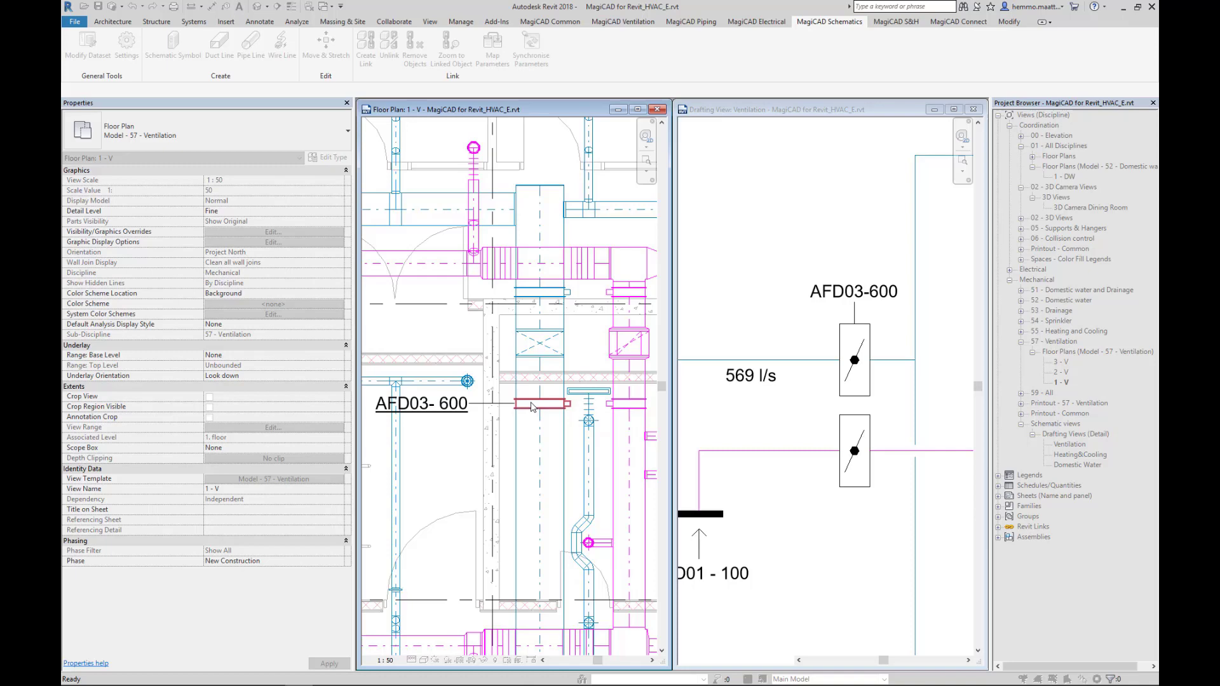
pyautogui.moveTo(700, 285); pyautogui.dragTo(618, 202)
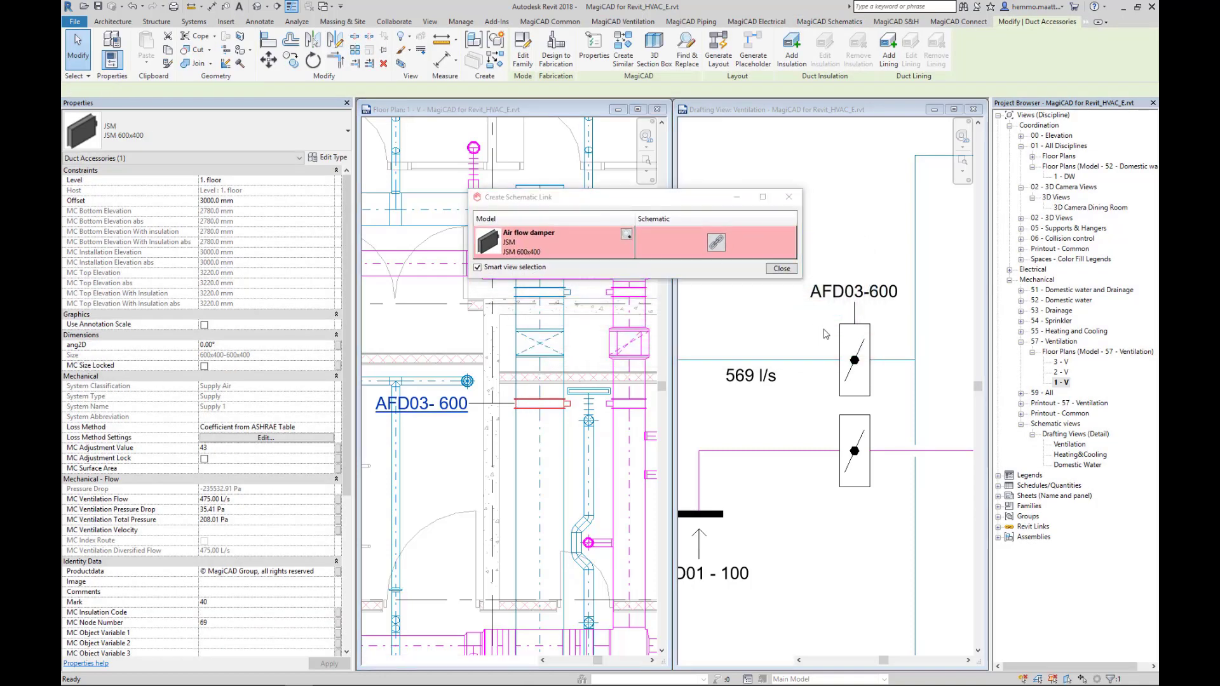
pyautogui.click(855, 360)
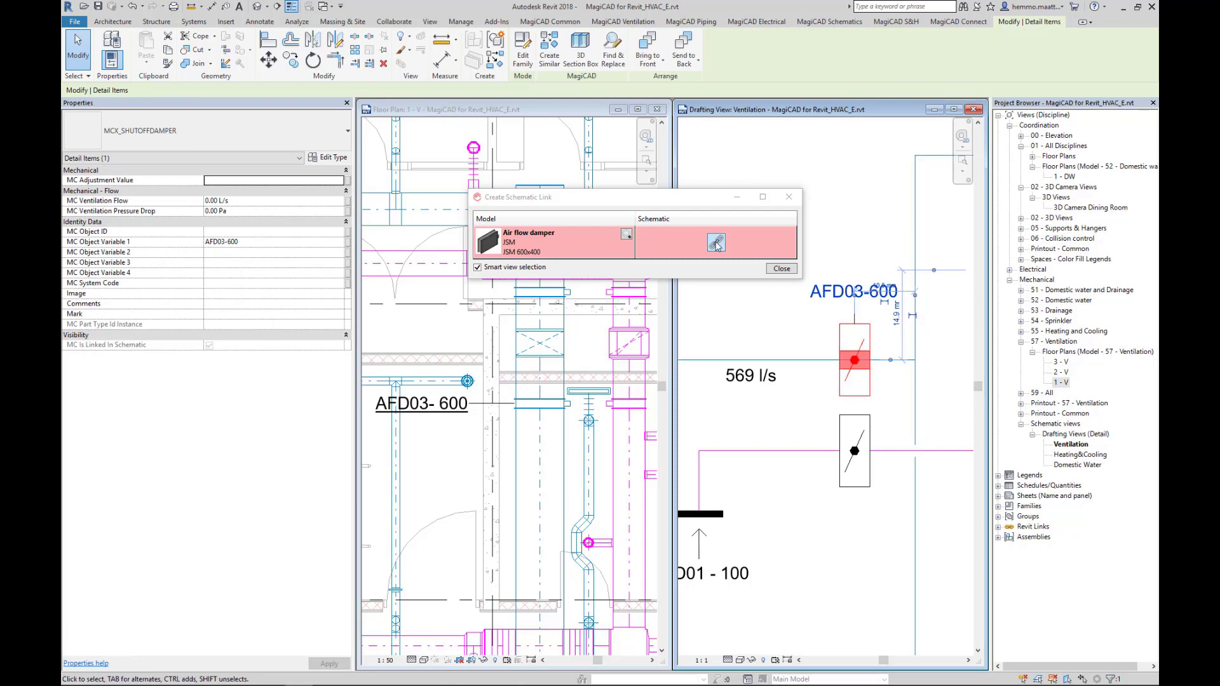
pyautogui.click(716, 243)
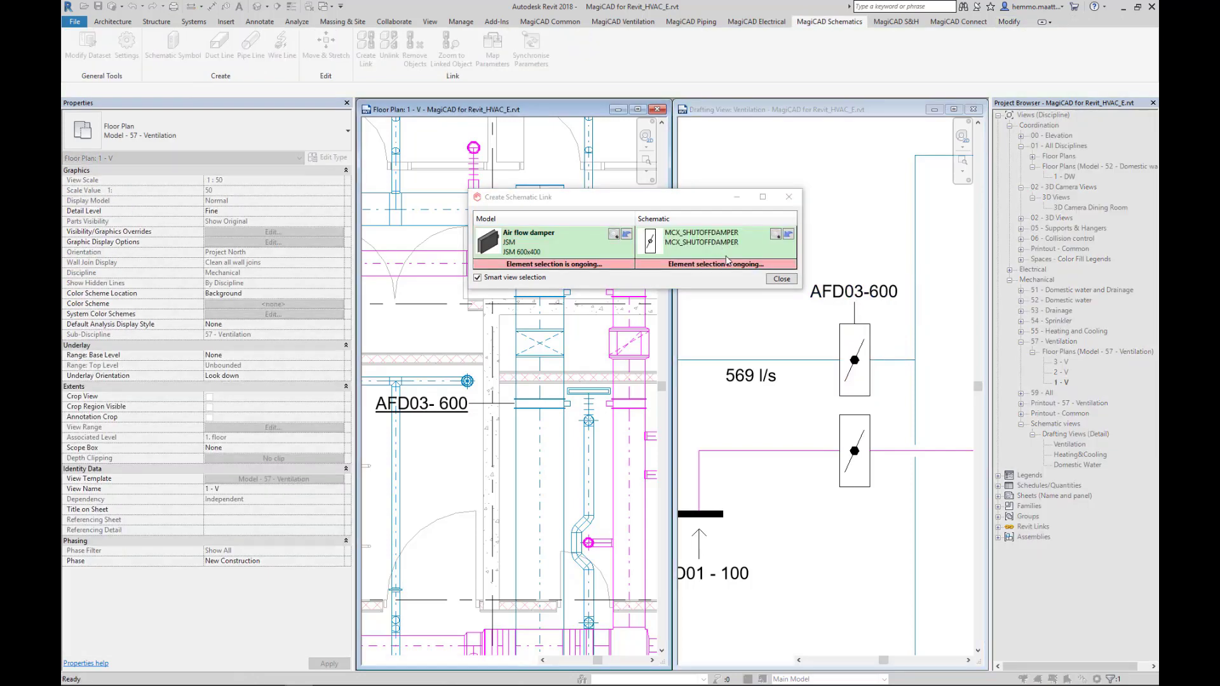
pyautogui.click(782, 279)
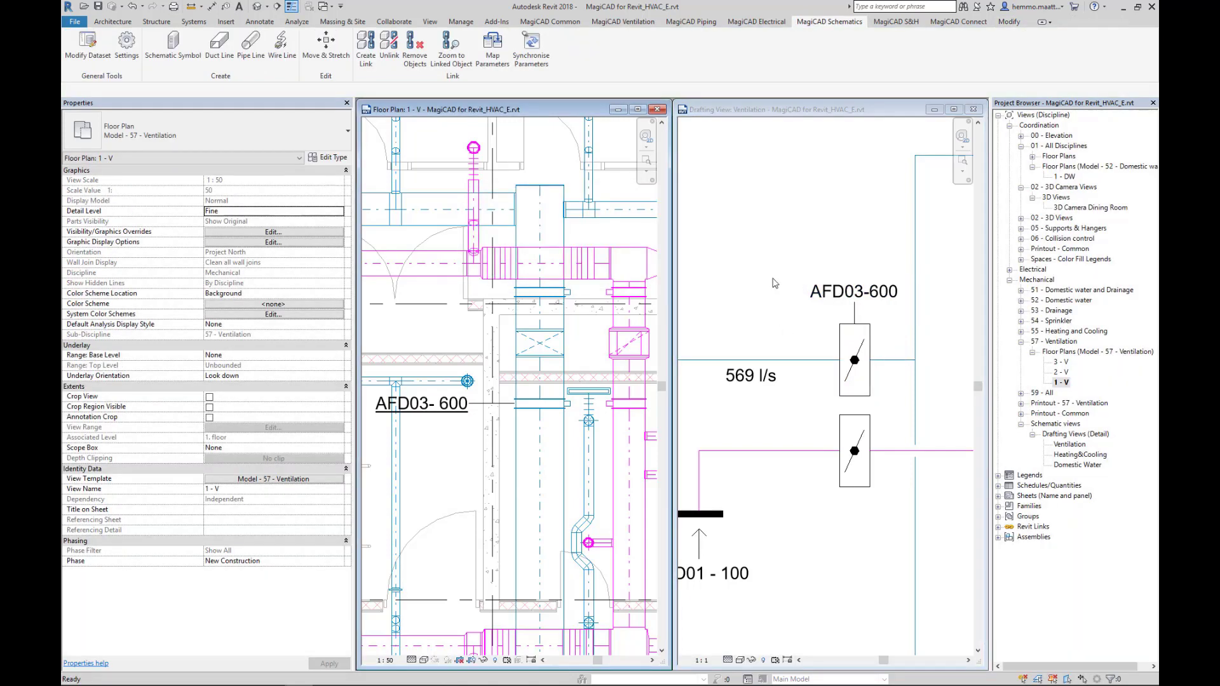
# - Activate the ventilation schematic and select, then deselect, the AFD03-600 damper symbol
pyautogui.click(788, 317)
pyautogui.click(837, 338)
pyautogui.click(836, 338)
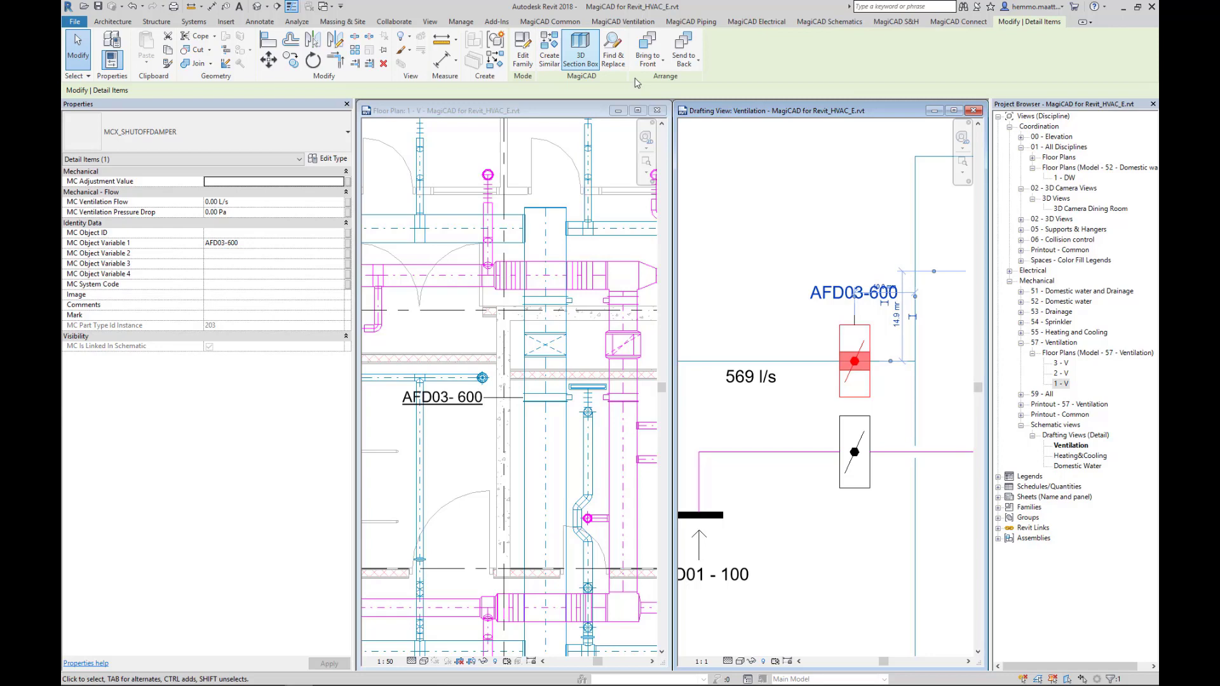
pyautogui.press('Escape')
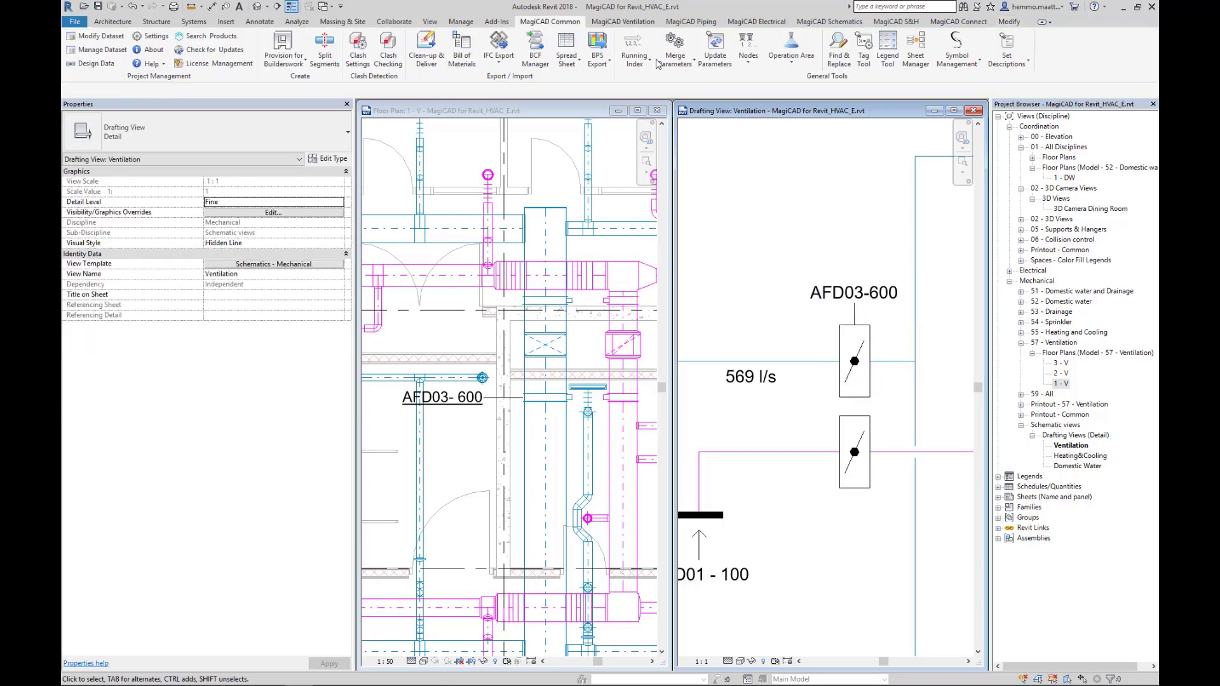
# - Enable Remove Objects in MagiCAD's Appearance contextual tools, then reselect the AFD03-600 damper symbol
pyautogui.click(152, 36)
pyautogui.click(605, 122)
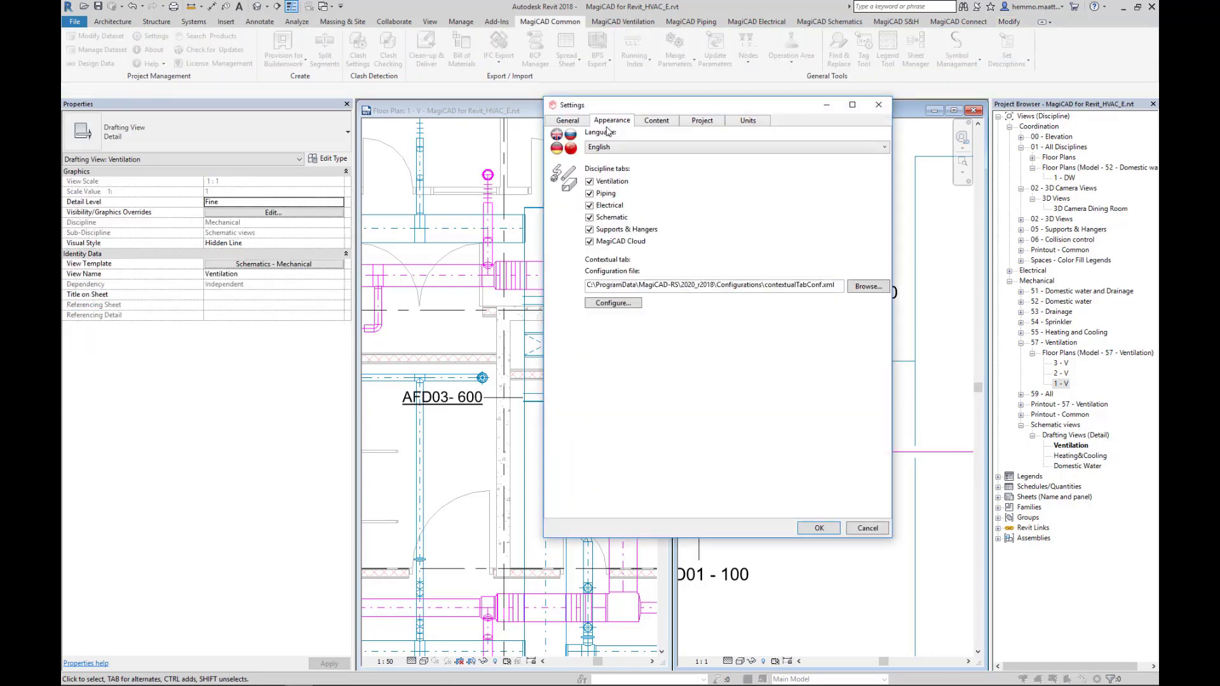
pyautogui.click(613, 303)
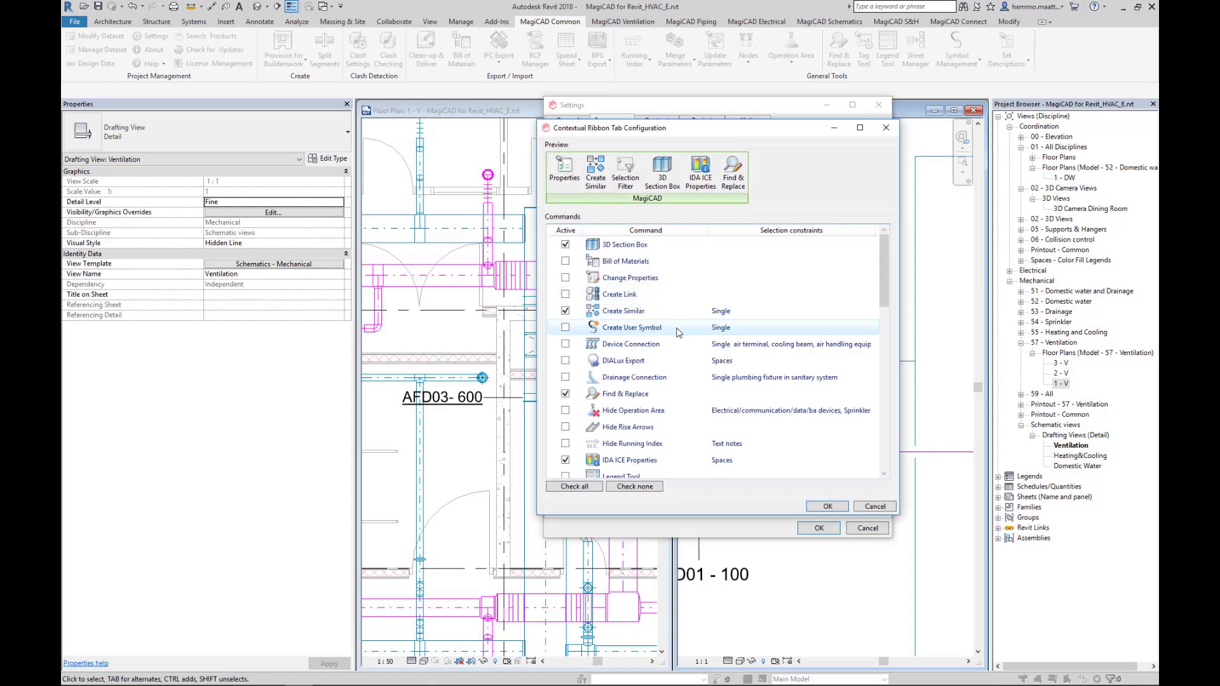
pyautogui.scroll(-6, 677, 337)
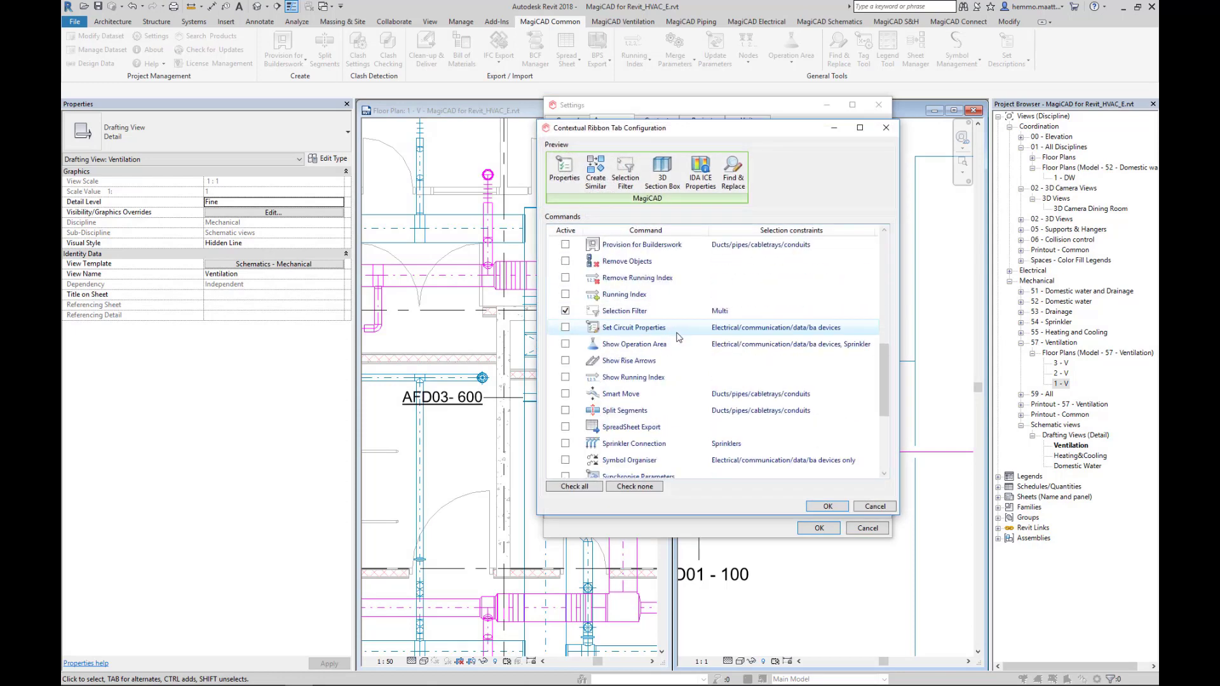
pyautogui.click(565, 261)
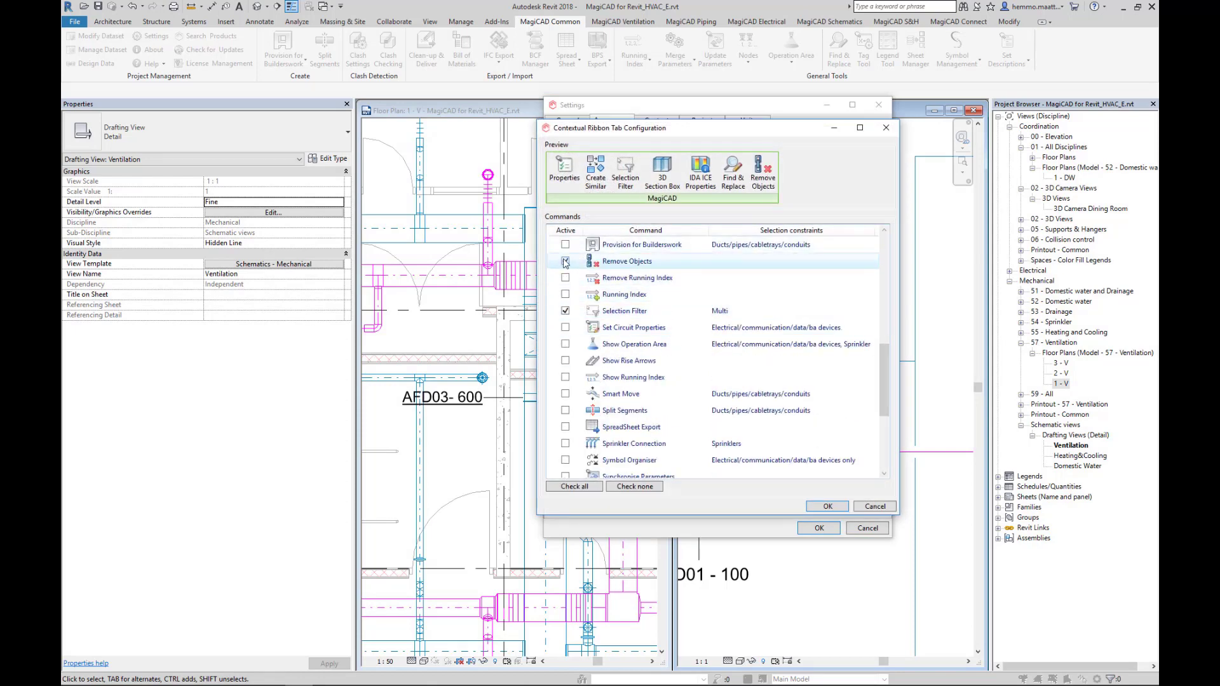
pyautogui.click(829, 508)
pyautogui.click(820, 528)
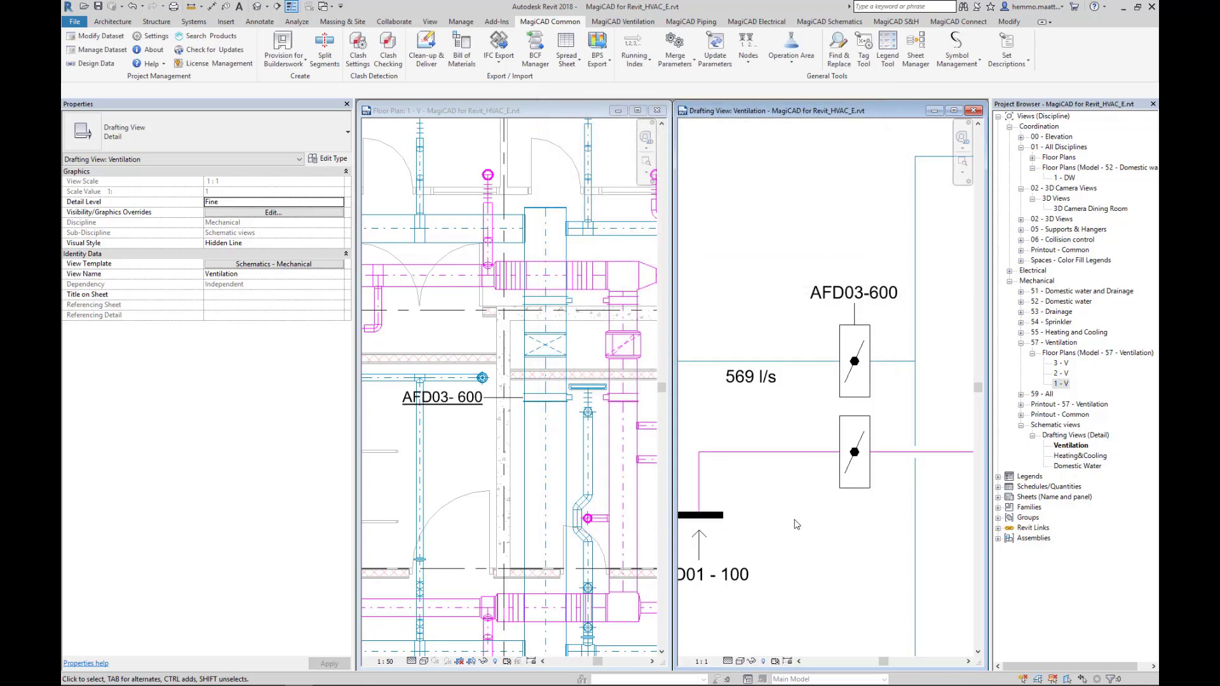
pyautogui.click(843, 383)
# - Remove the AFD03-600 air flow damper from the floor plan, also deleting its linked schematic symbol
pyautogui.click(843, 384)
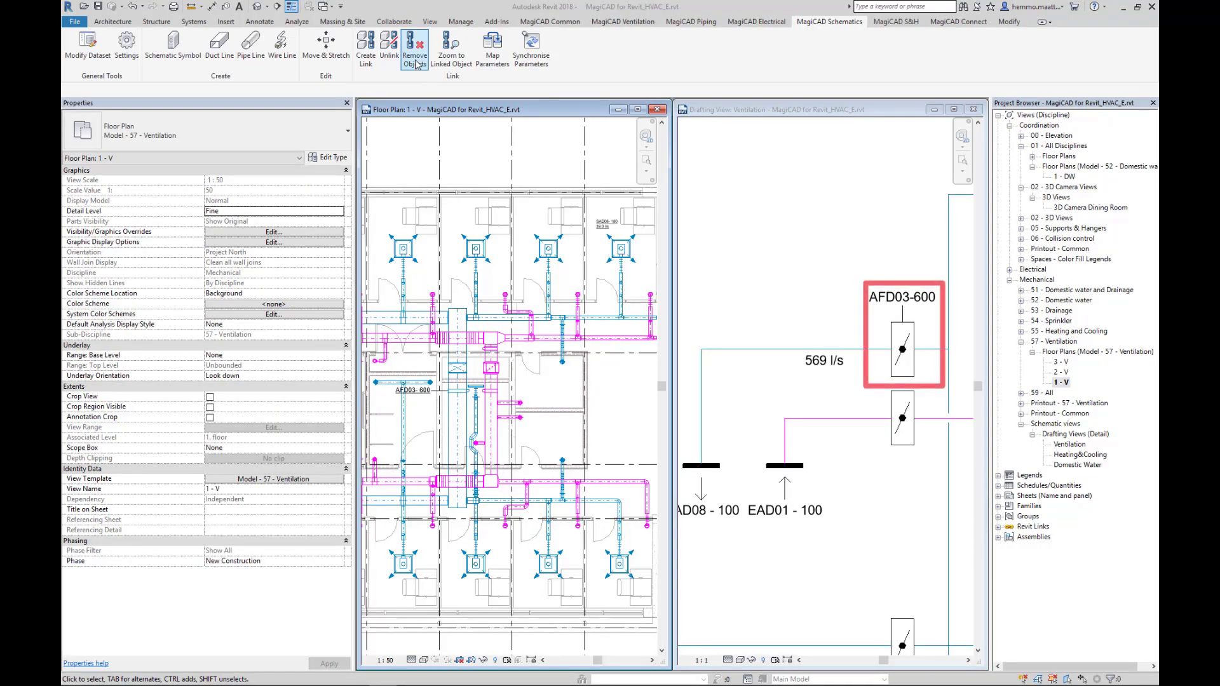
pyautogui.click(416, 61)
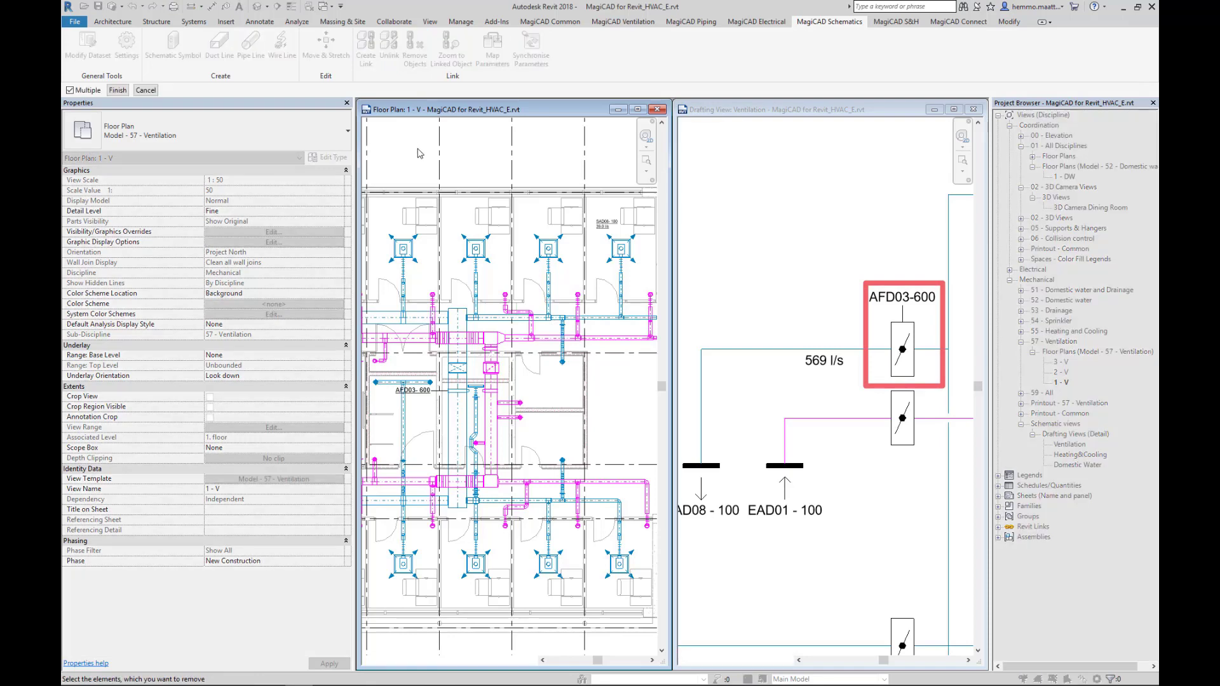
pyautogui.scroll(2, 460, 394)
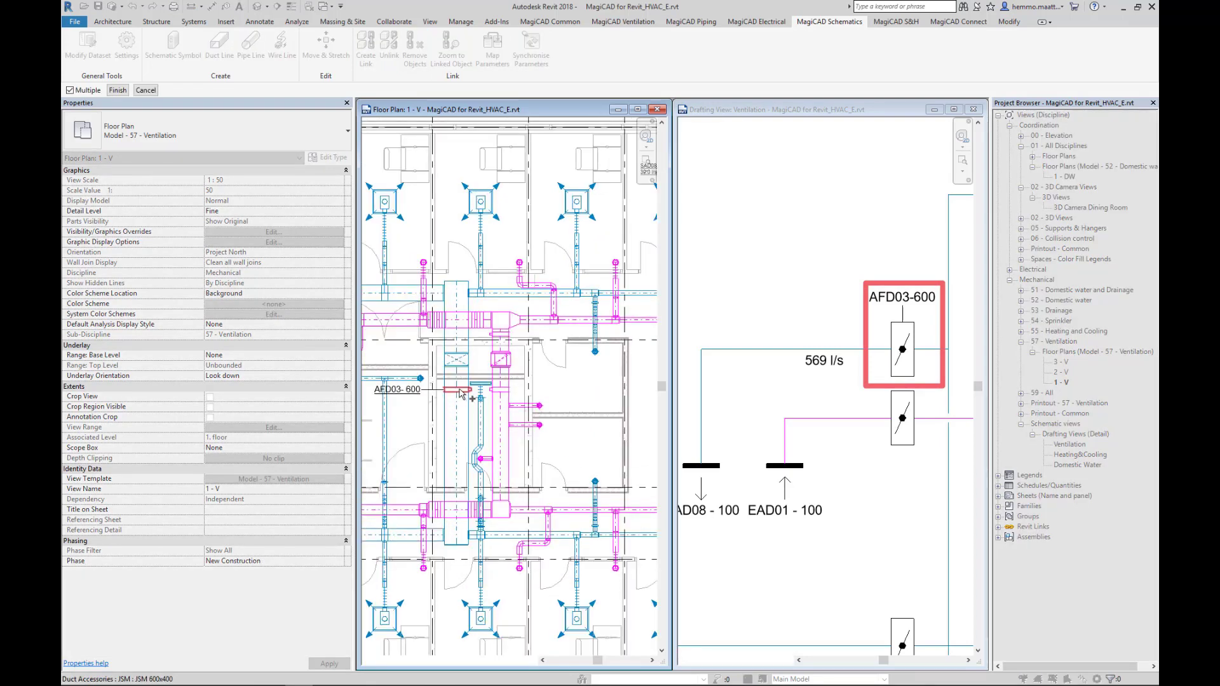
pyautogui.click(462, 392)
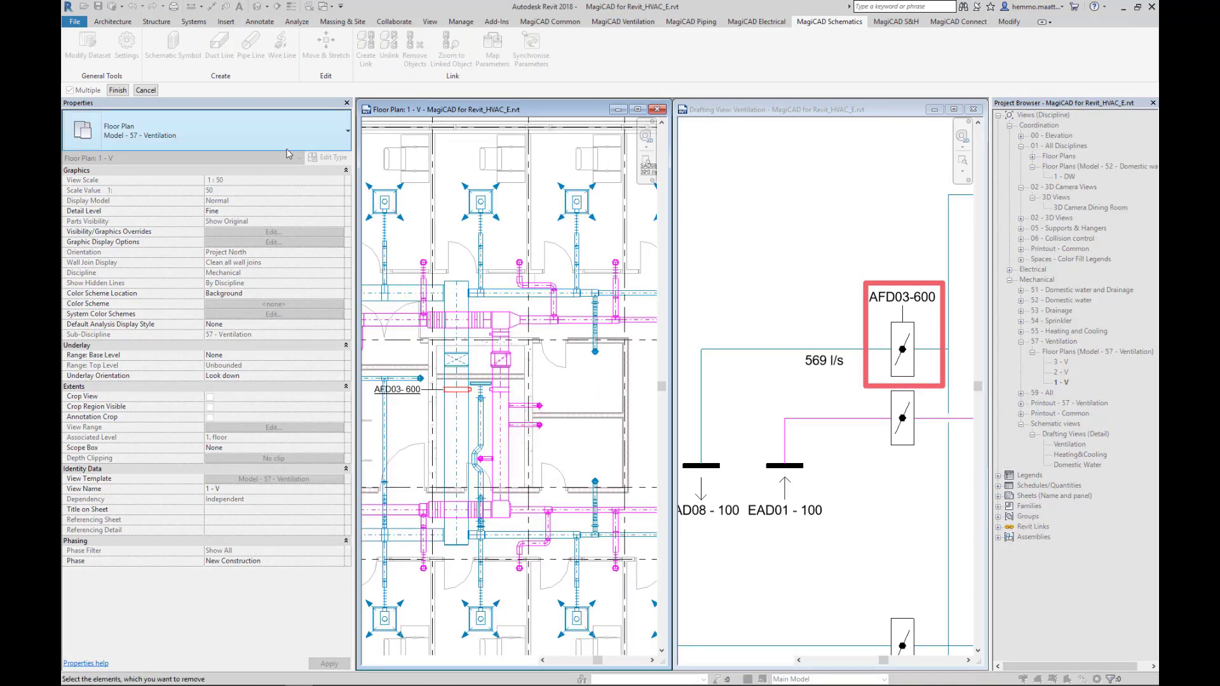
pyautogui.click(117, 92)
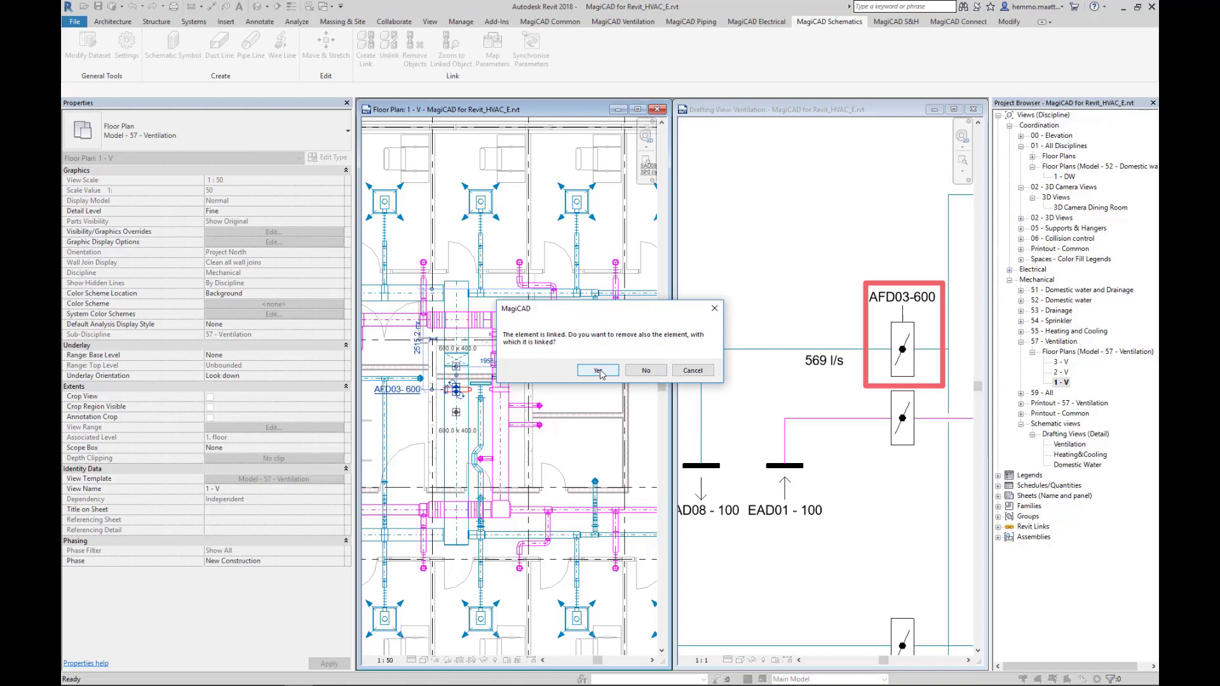
pyautogui.click(598, 371)
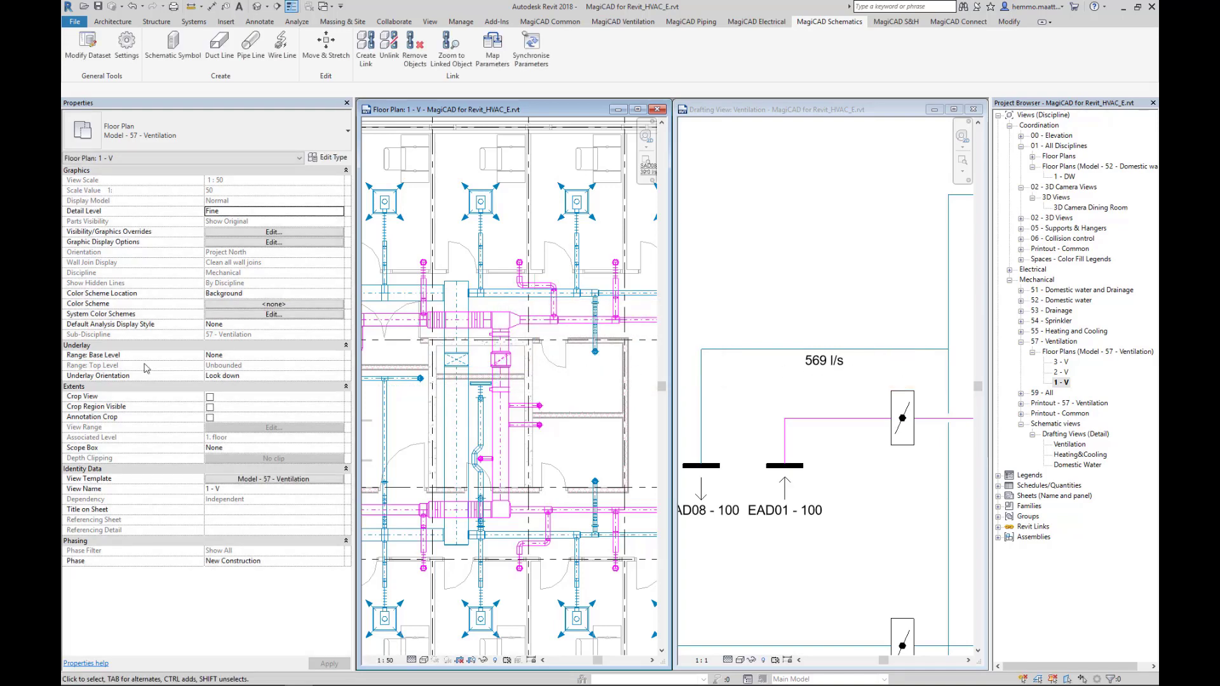
# - Turn on 'Delete linked object automatically' in MagiCAD Schematic Settings
pyautogui.scroll(-2, 393, 436)
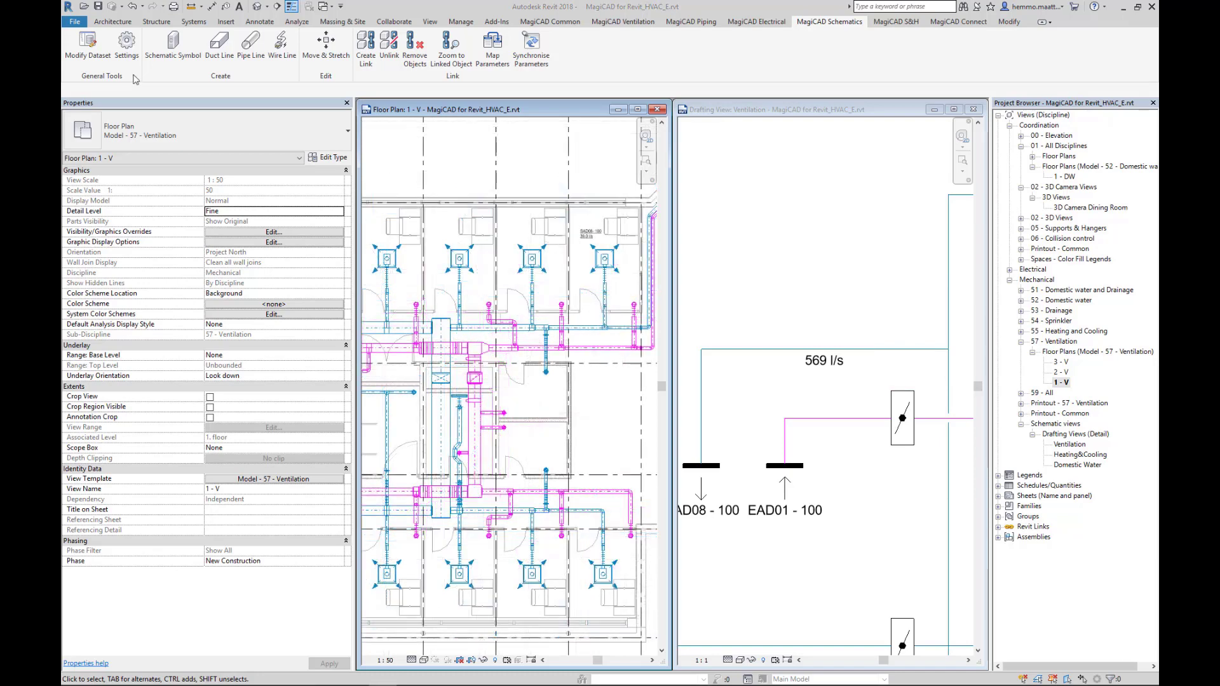
pyautogui.click(127, 51)
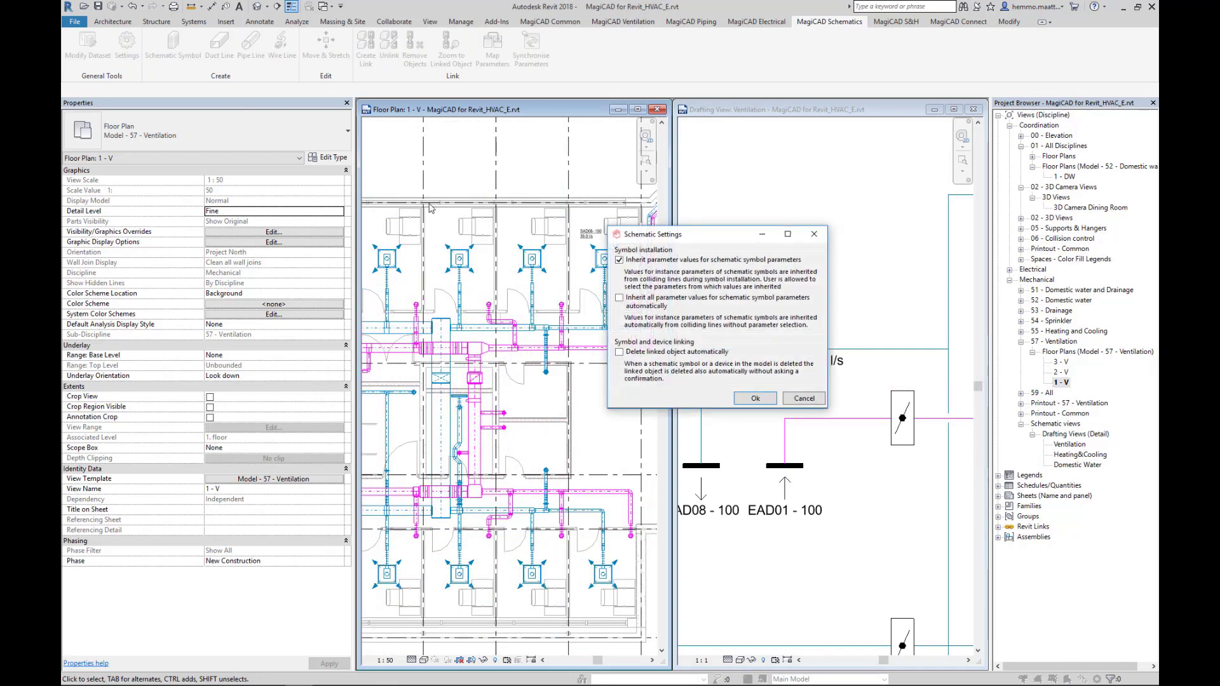
pyautogui.click(619, 352)
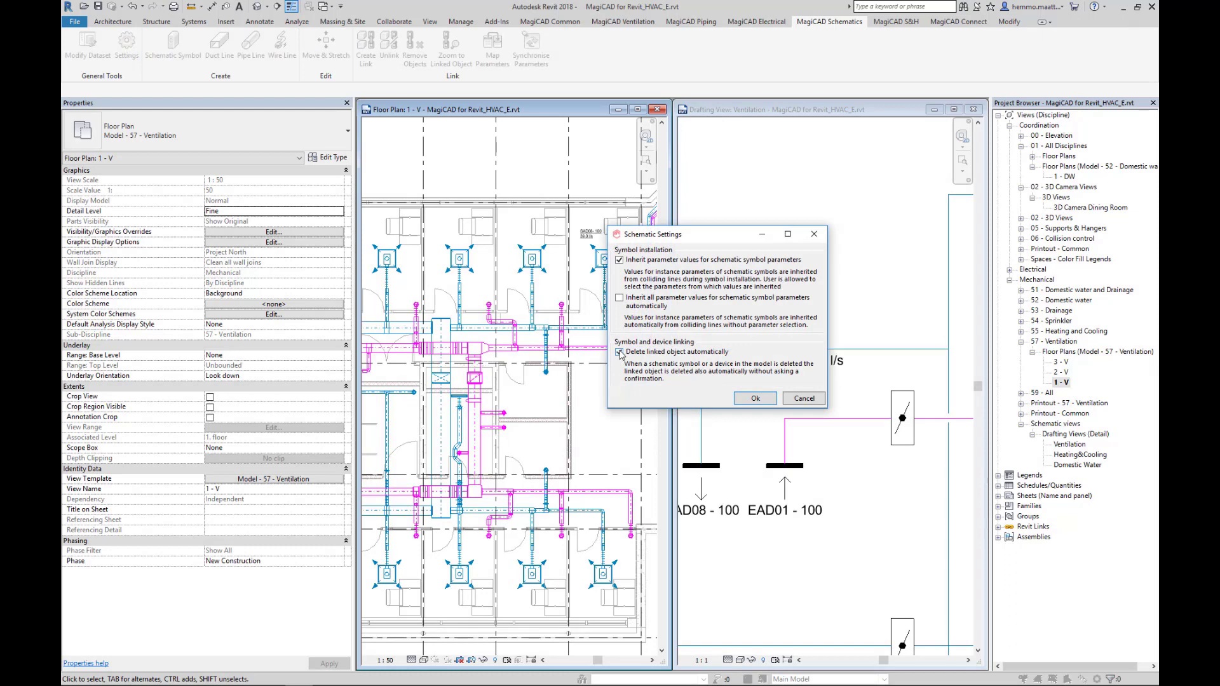
pyautogui.click(754, 399)
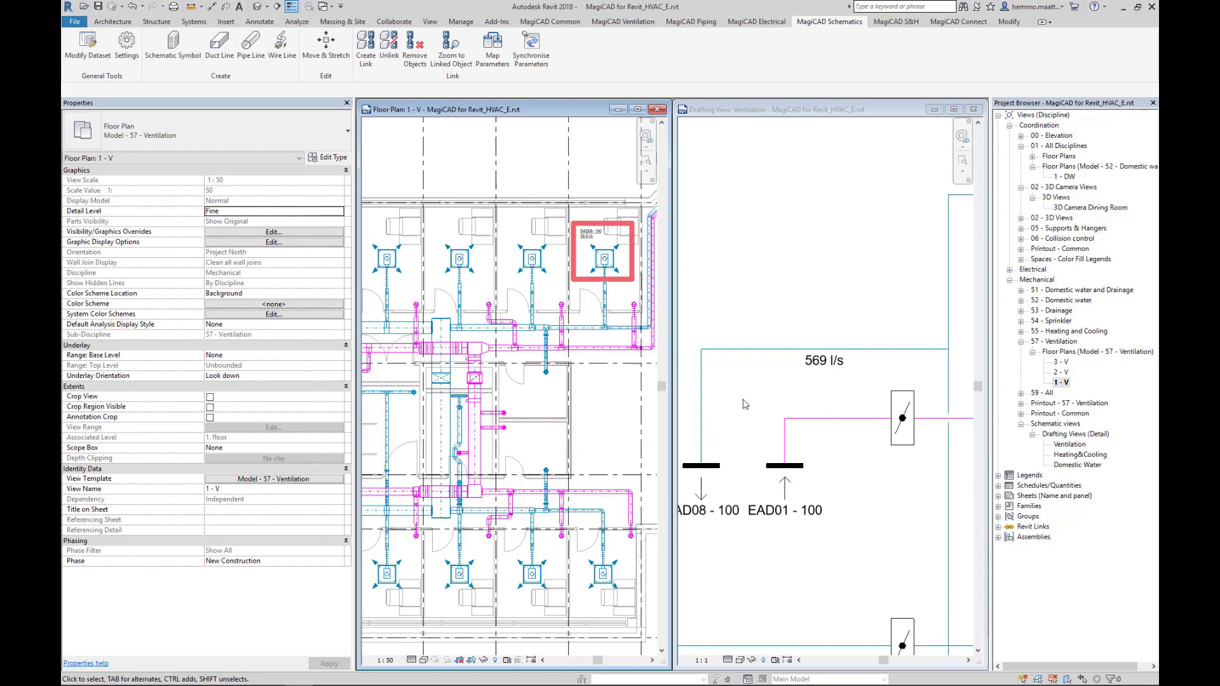
# - Select the SAD08 - 100 supply air device symbol in the ventilation schematic
pyautogui.click(745, 405)
pyautogui.scroll(-2, 763, 413)
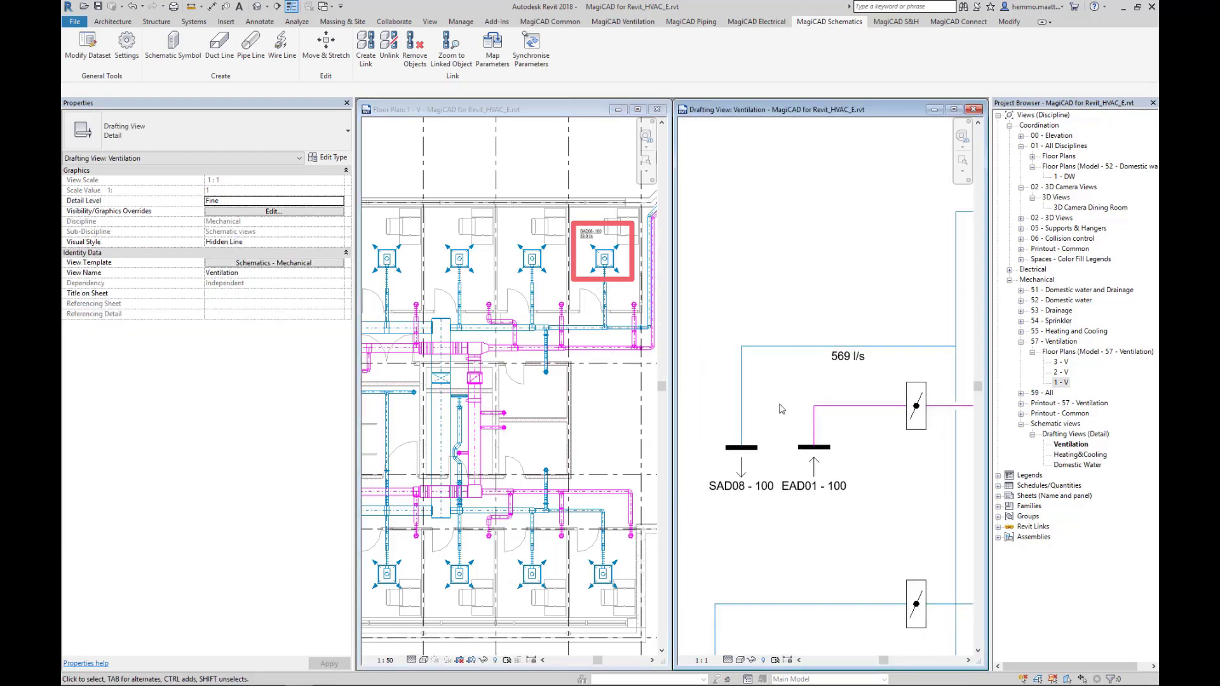
pyautogui.click(768, 410)
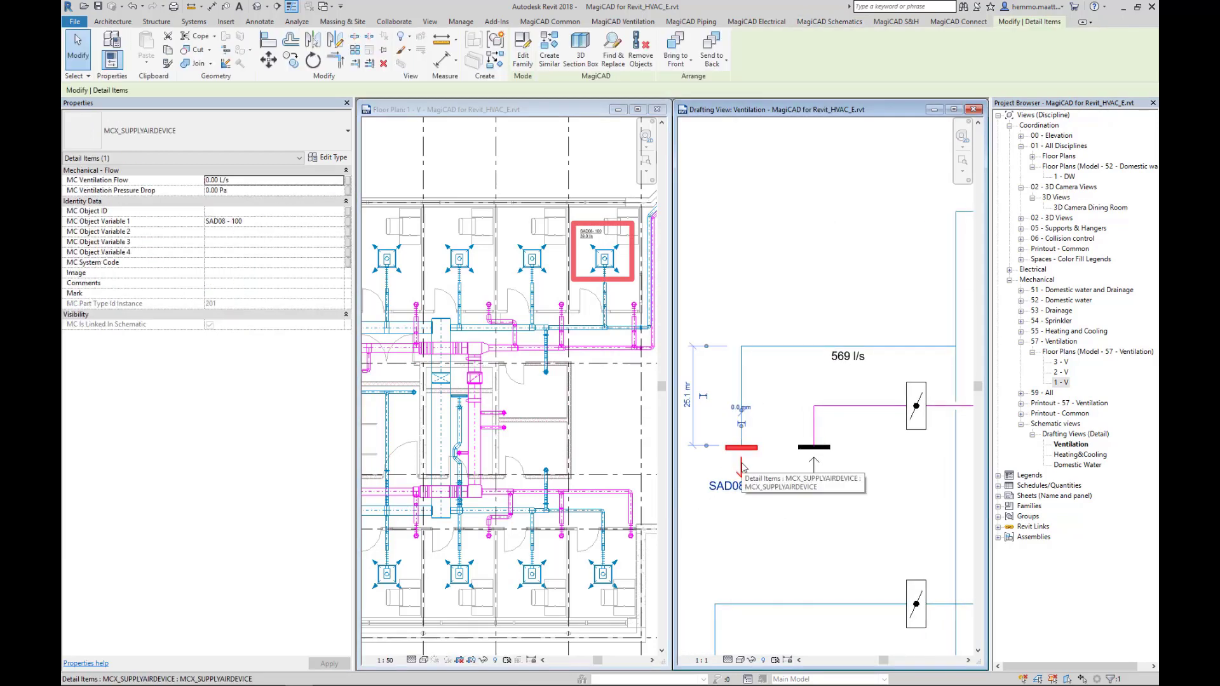